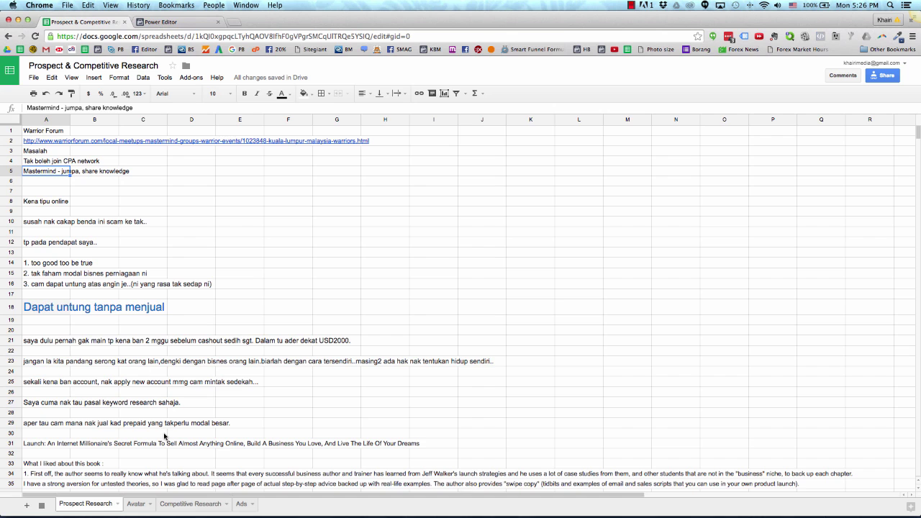
Check the advertising-experience note in cell A35 of the Competitive Research sheet
click(139, 506)
click(180, 504)
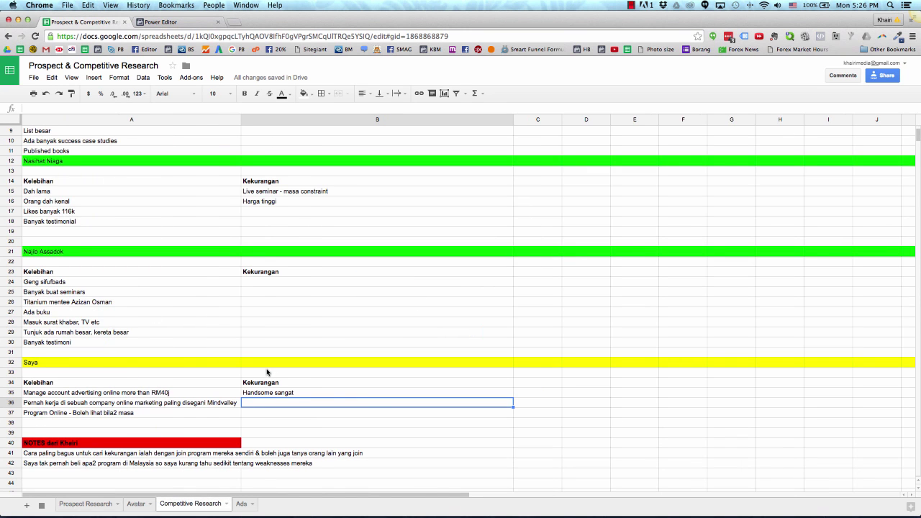
scroll(382, 409, down, 2)
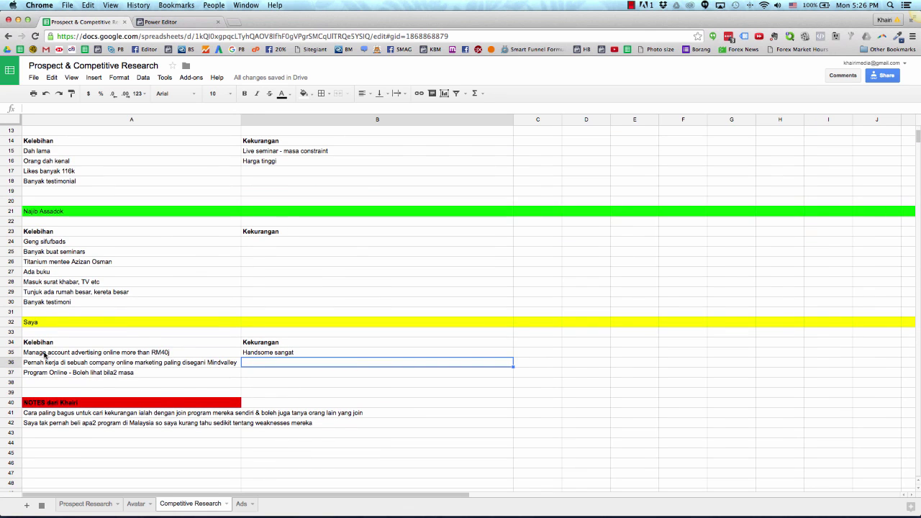
click(45, 352)
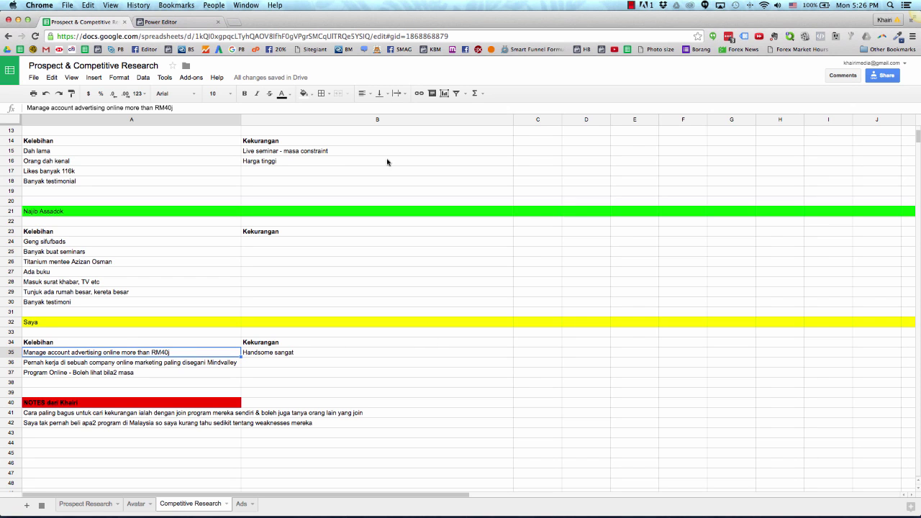
Filter Power Editor to the Desktop Side Ads ad set and start a new ad
click(163, 28)
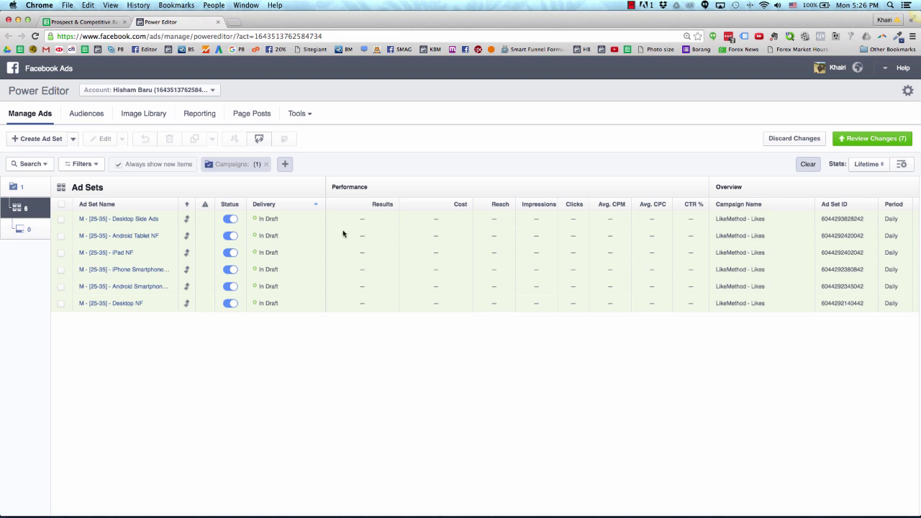
click(62, 220)
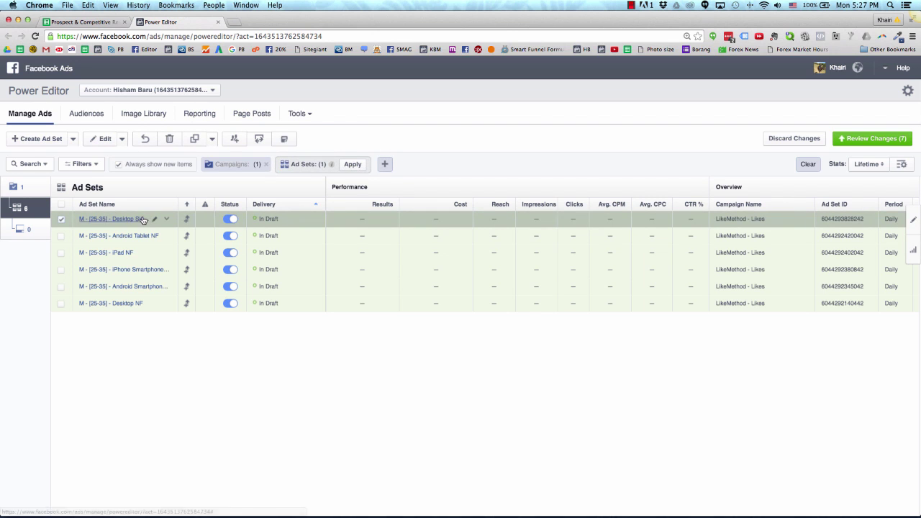
click(353, 164)
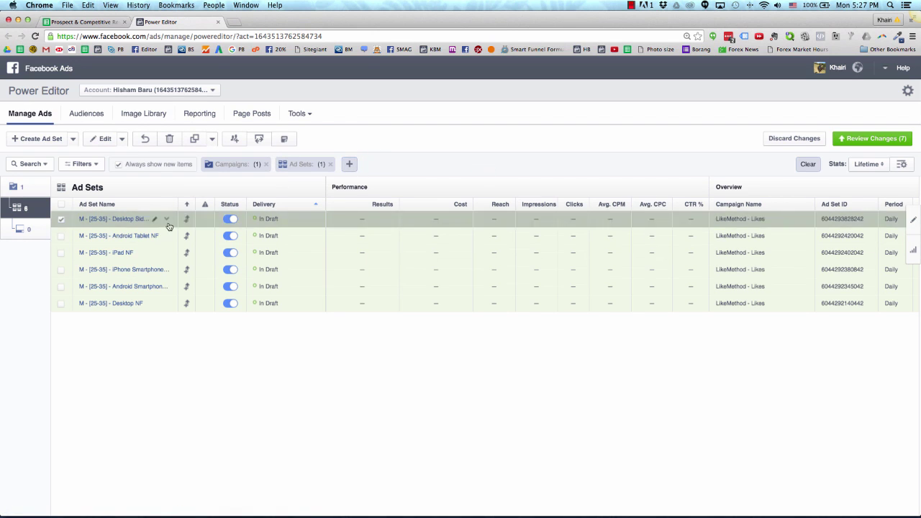
click(30, 235)
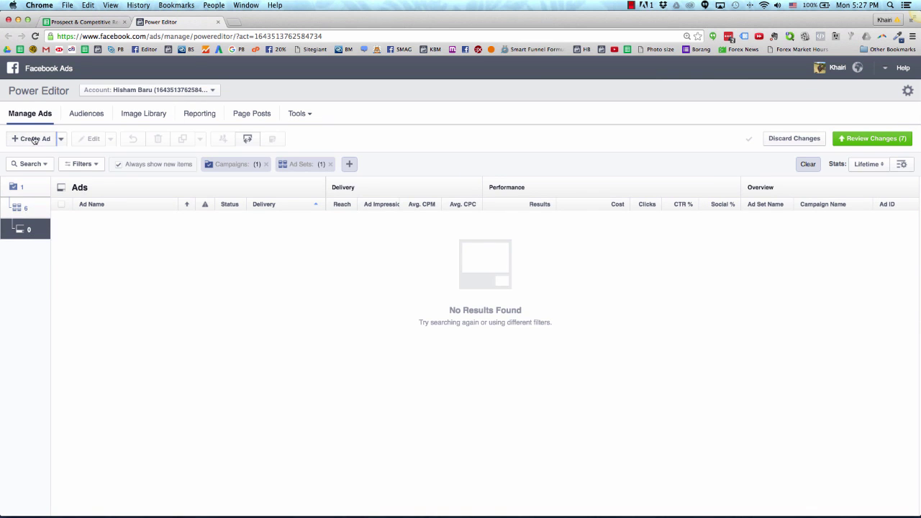
click(33, 140)
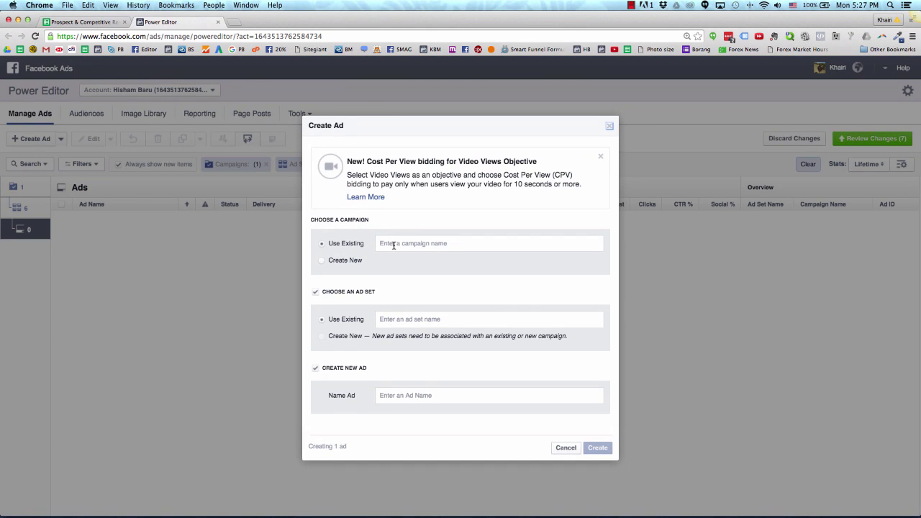
Assign the new ad to campaign 'LikeMethod - Likes' and ad set 'M - [25-35] - Desktop NF'
click(394, 245)
click(431, 264)
click(412, 320)
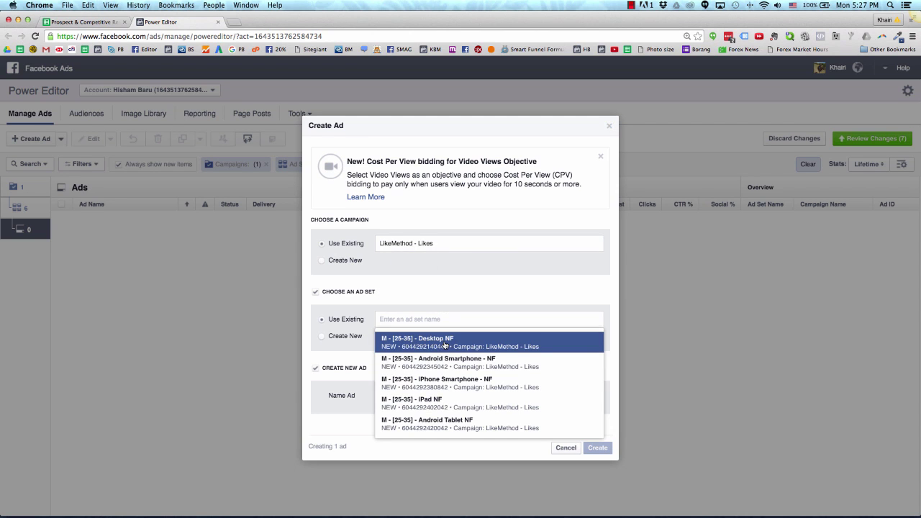
click(463, 344)
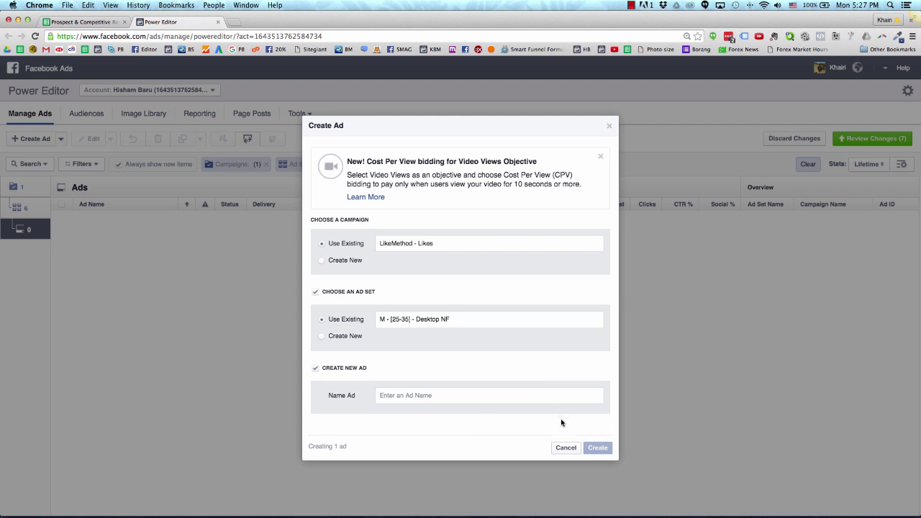
click(470, 394)
Name the ad after the first persona listed on the Avatar sheet
click(81, 24)
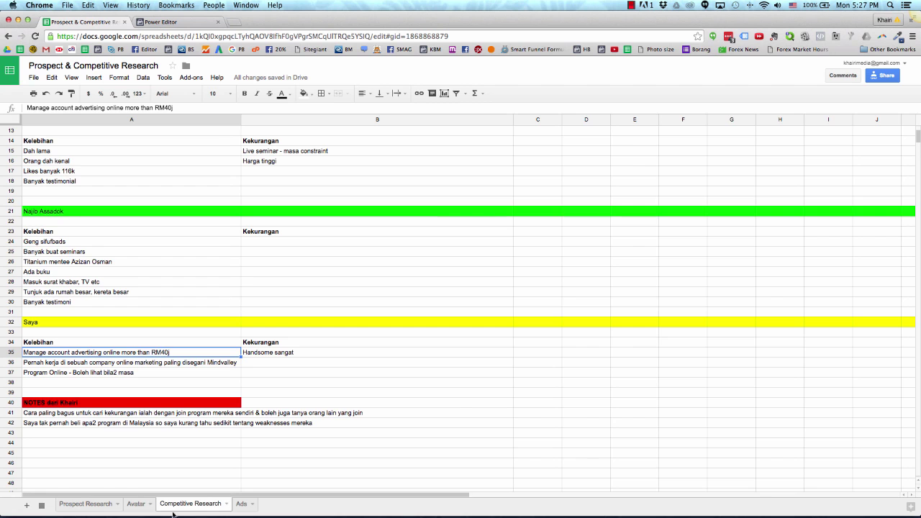
click(136, 508)
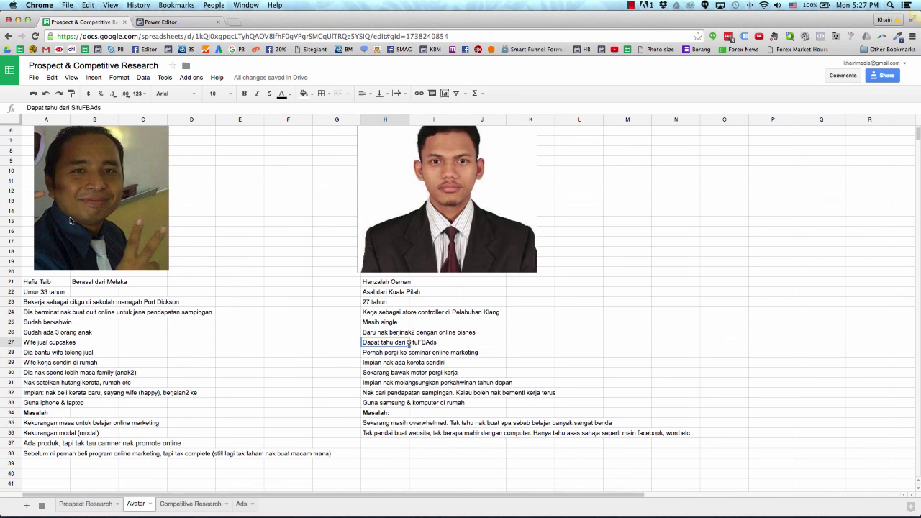
click(167, 22)
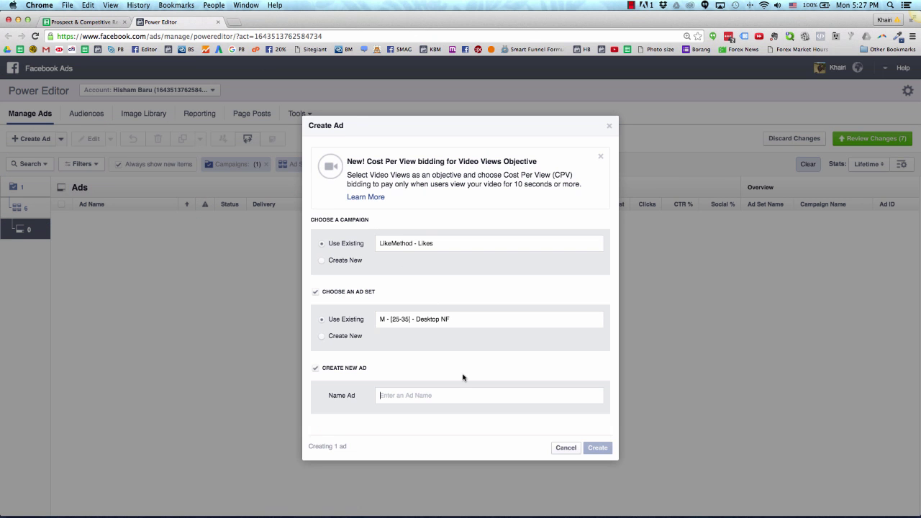
text(Hafiz Taib)
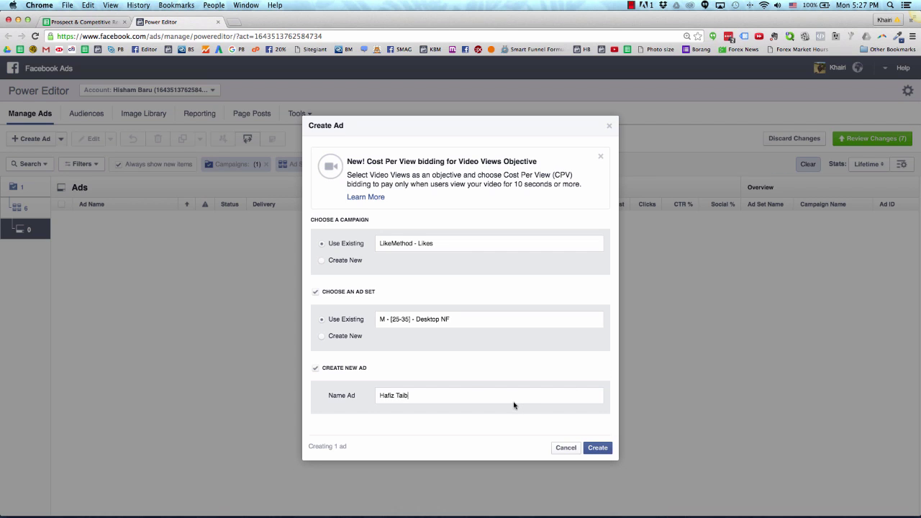
Create the draft ad and place the cursor in its Text box
click(597, 447)
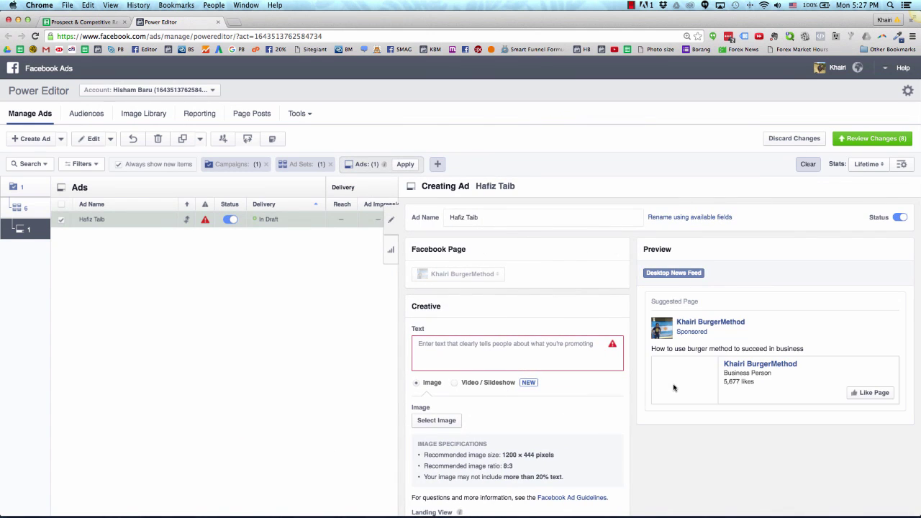
click(532, 360)
scroll(684, 427, down, 1)
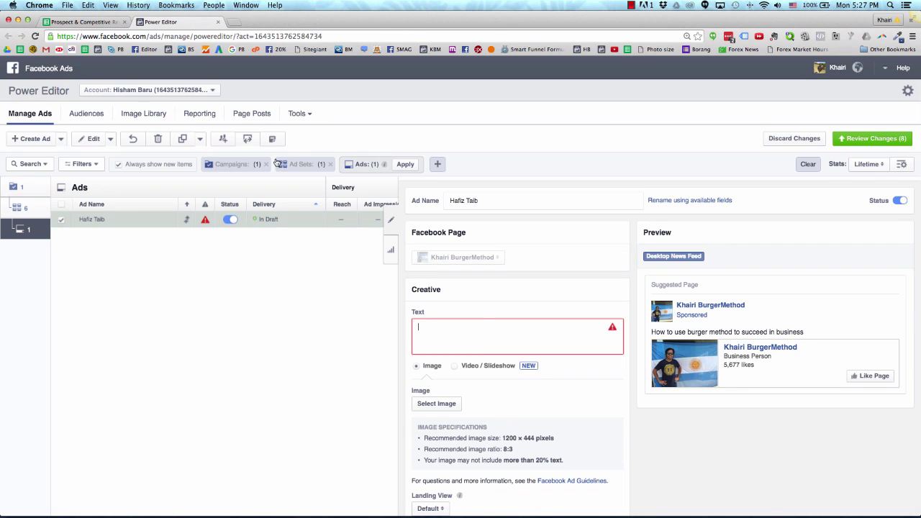
Review the personas' Masalah problems on the Avatar sheet before returning to the ad editor
click(101, 23)
scroll(137, 296, down, 1)
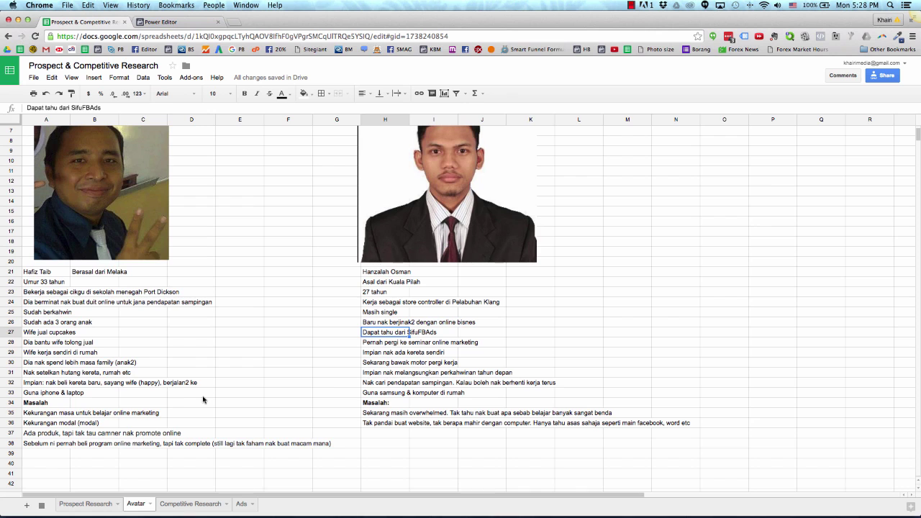
click(198, 22)
Write the ad text 'Anda ada bisnes online? Like page ini untuk mastermind… lebih RM40 juta.'
click(475, 335)
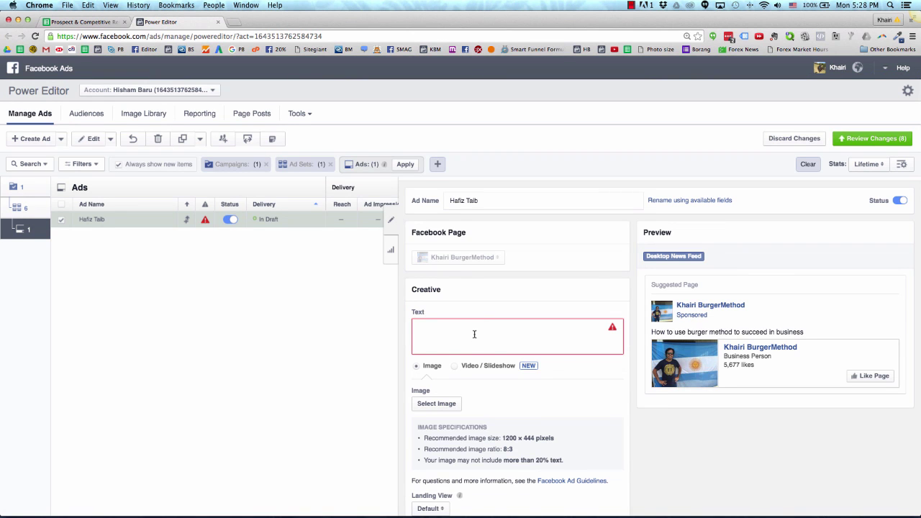
text(Mastermind bersama )
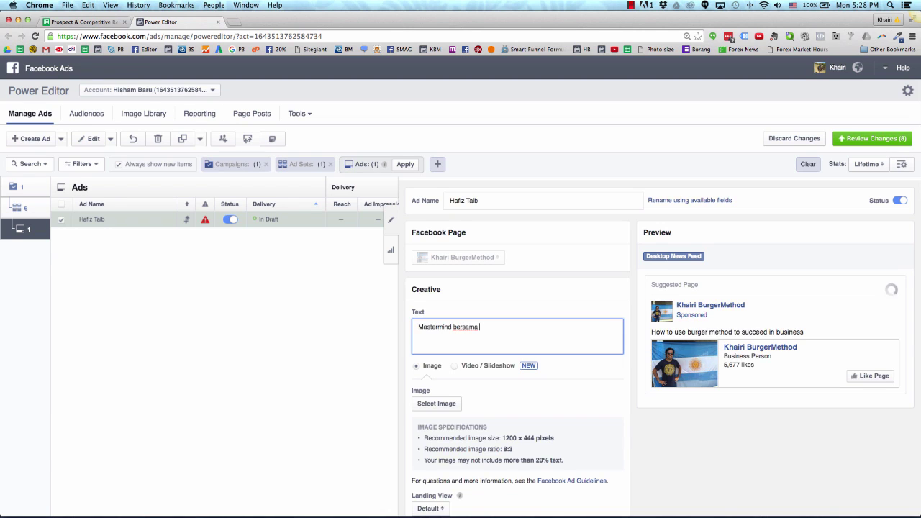
text(orang yang)
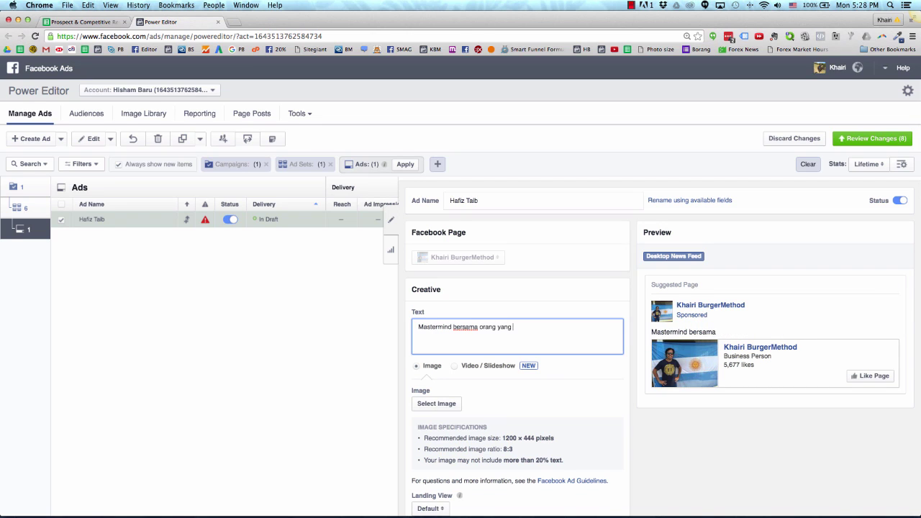
key(super+a)
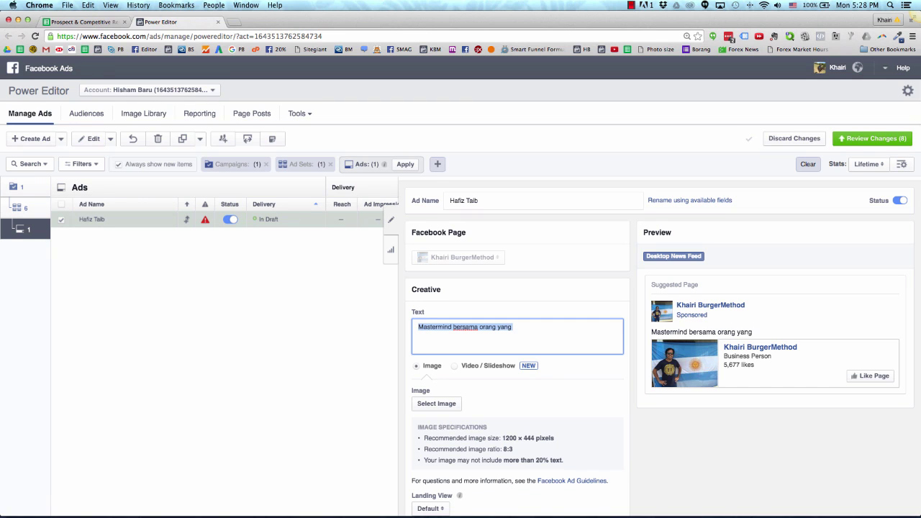
text(Anda ada bisnes online?)
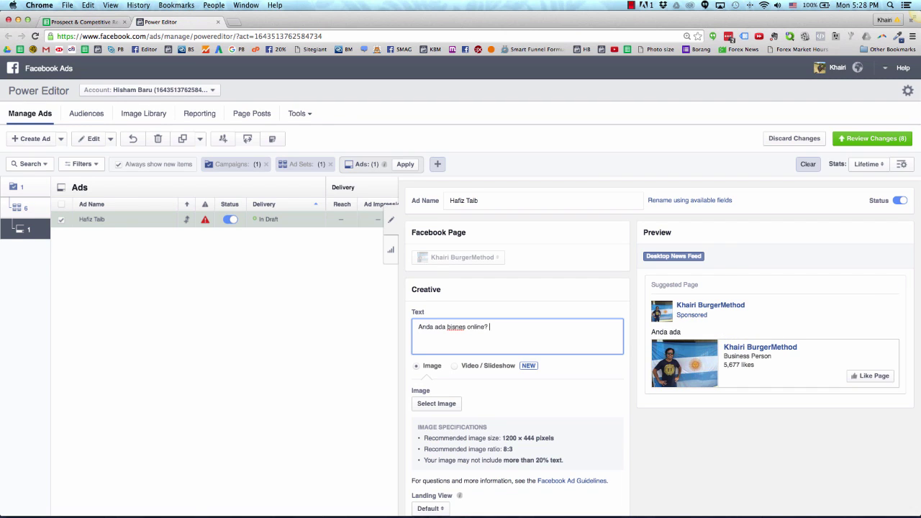
text( Like page ini untuk mastermind bersama )
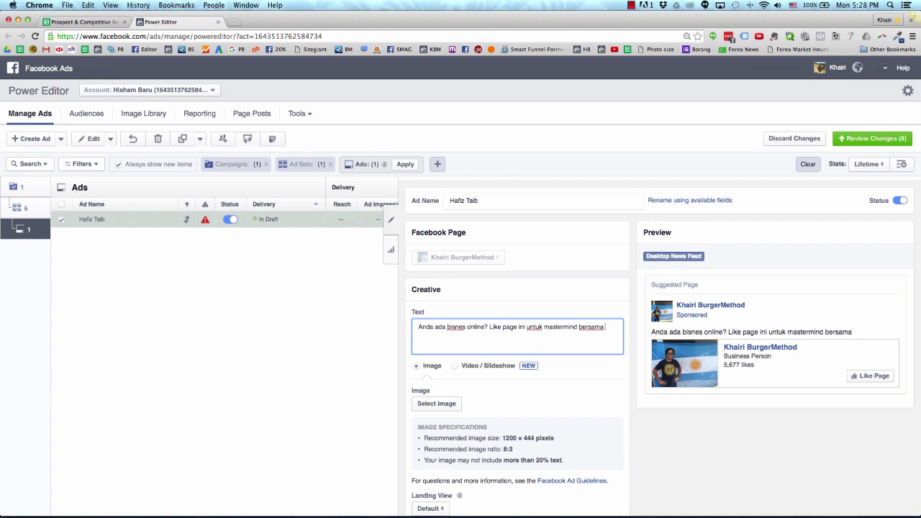
text(orang yang pemah uruskan akau)
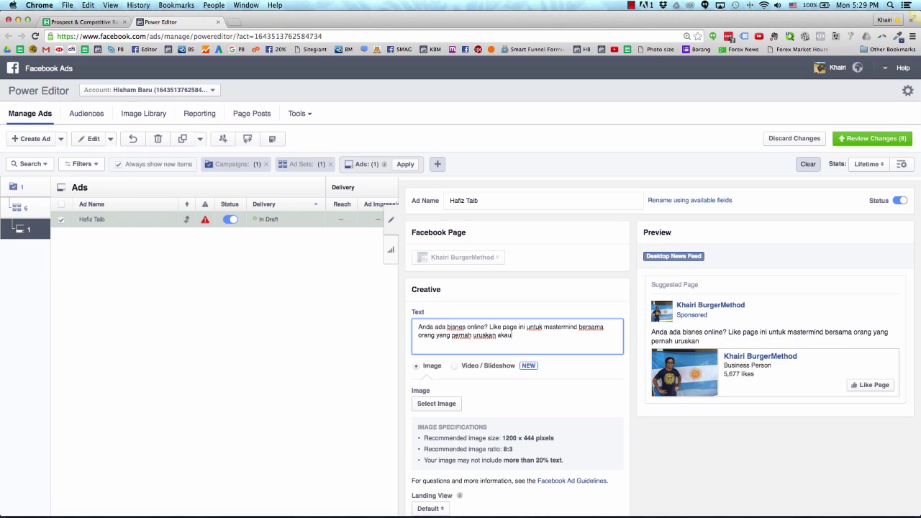
text(n iklan lebih RM49)
key(BackSpace)
text(0 juta.)
Delete the Like page phrase and middle words from the ad text, inserting 'dengan saya'
click(751, 340)
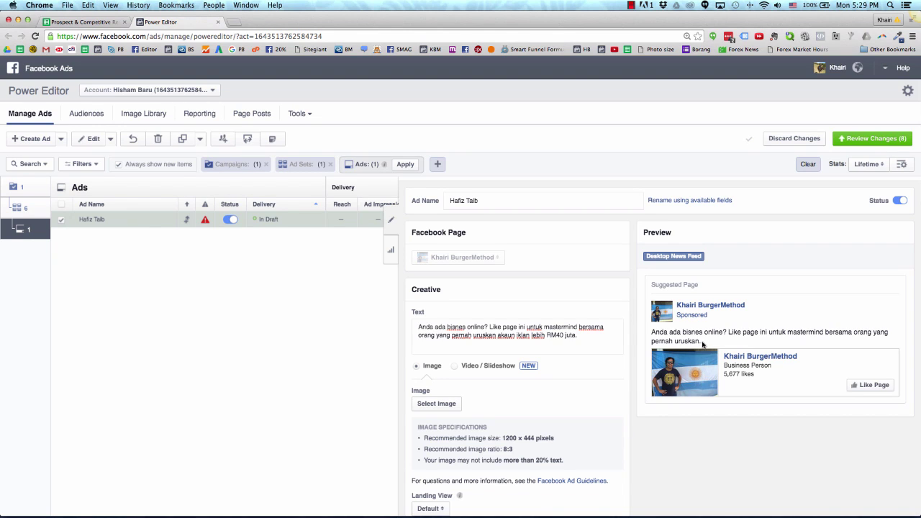
click(580, 337)
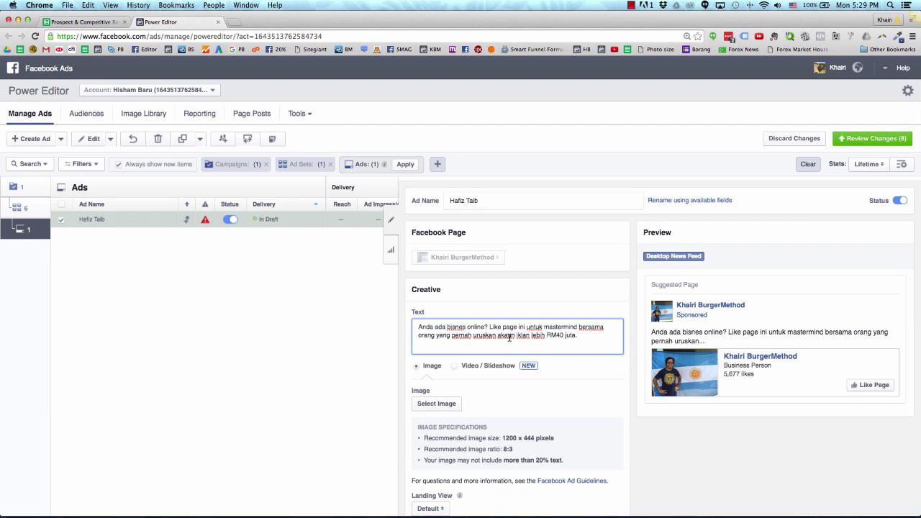
drag(549, 327, 491, 327)
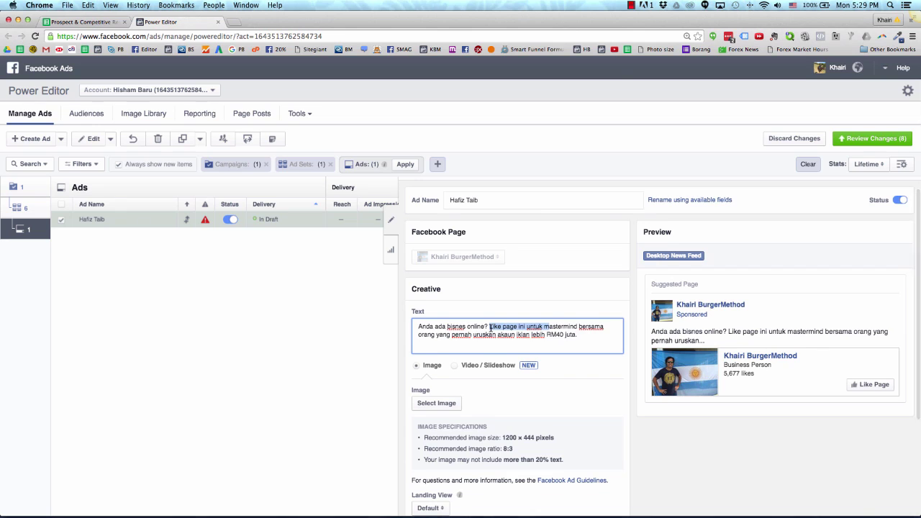
text(M)
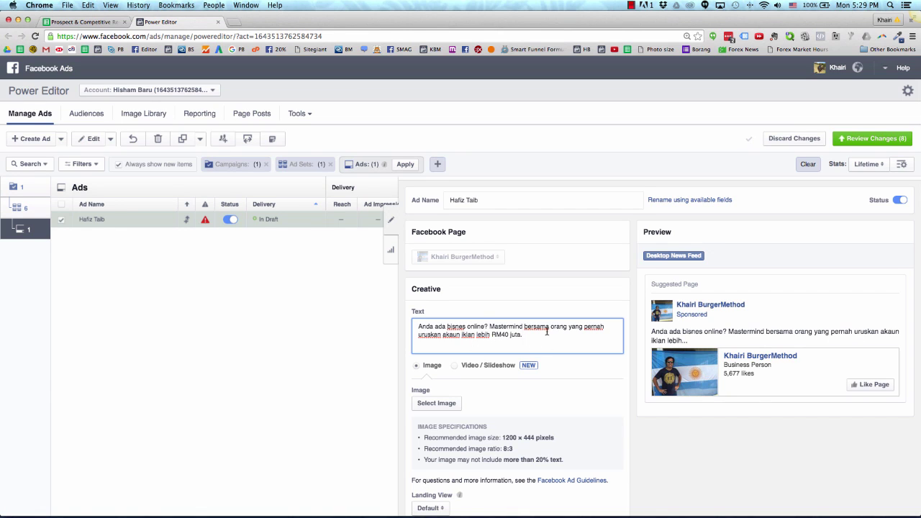
drag(492, 337, 524, 327)
key(BackSpace)
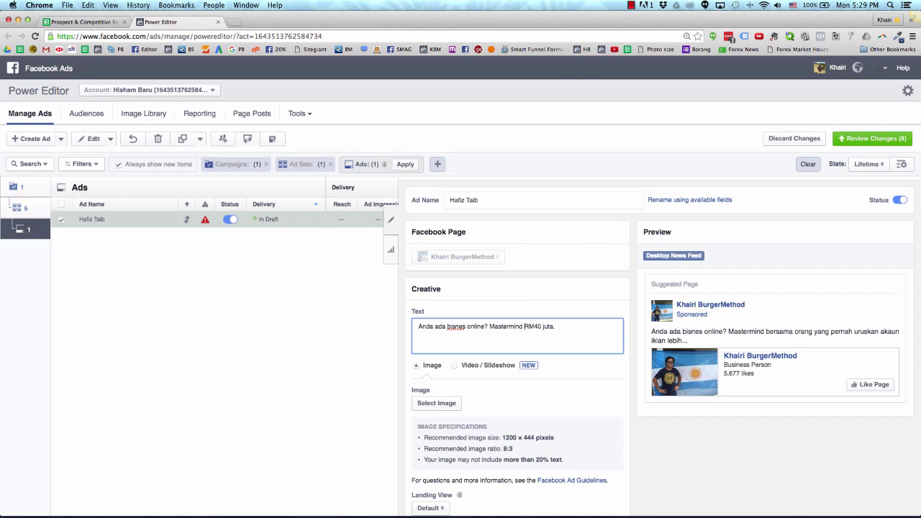
text(dengan )
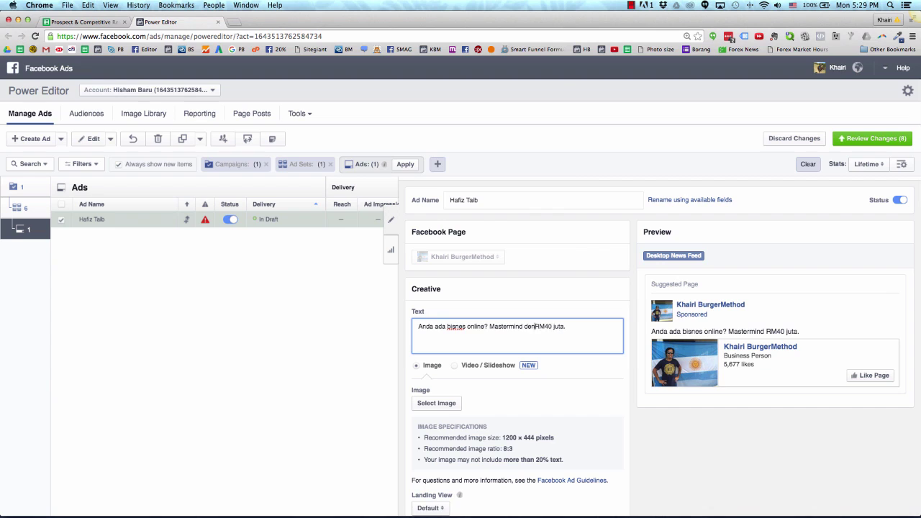
text(saya)
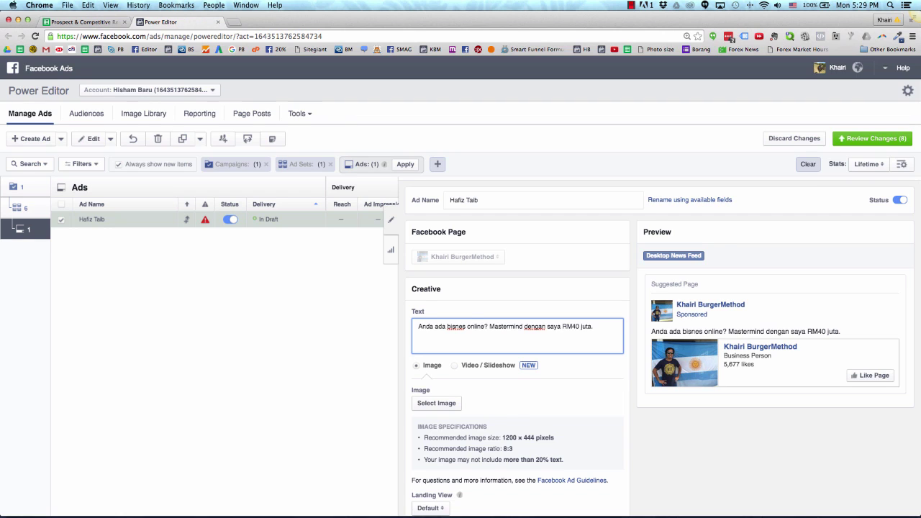
Replace the ad text with 'Like page ini untuk mastermind dengan saya yang pernah urus iklan lebih RM40 juta...'
triple_click(516, 332)
text(Like page)
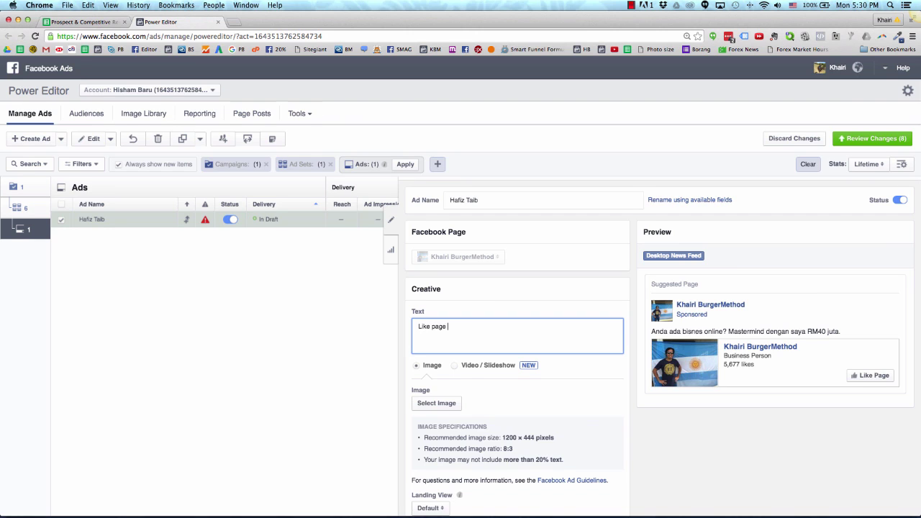
text( ini untuk mastermind dengan saya)
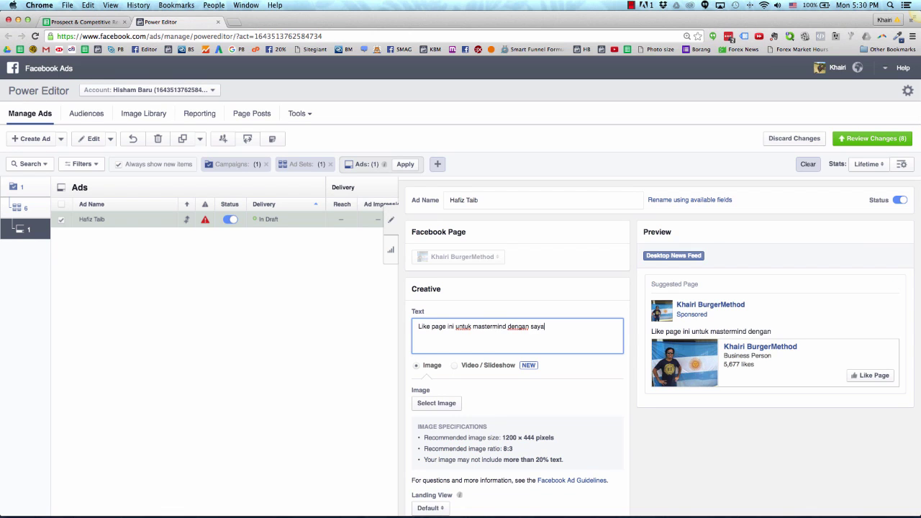
text( yang pernah urus iklan lebih RM40 juta)
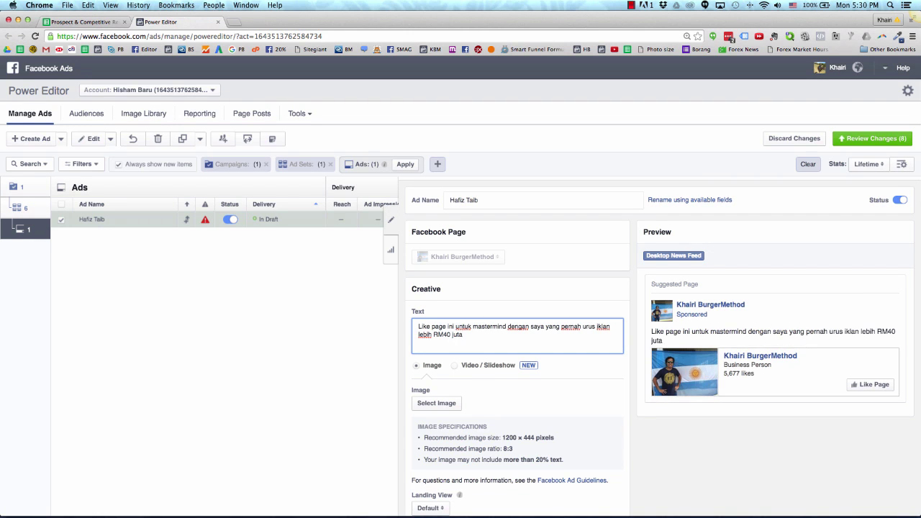
text(...)
click(616, 425)
scroll(617, 425, down, 1)
scroll(617, 425, down, 3)
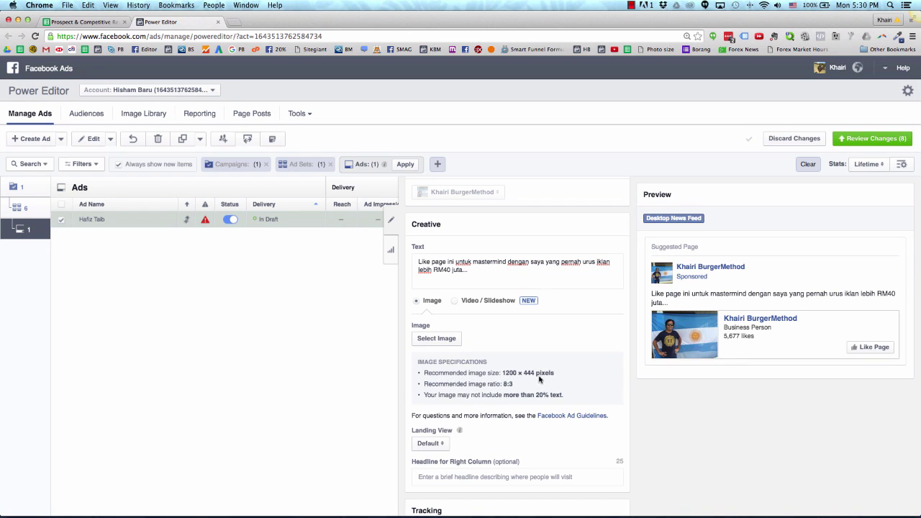
double_click(529, 372)
Create a new 1200 x 444 pixel white document in Photoshop
key(super+Tab)
key(super+Tab)
key(super+Tab)
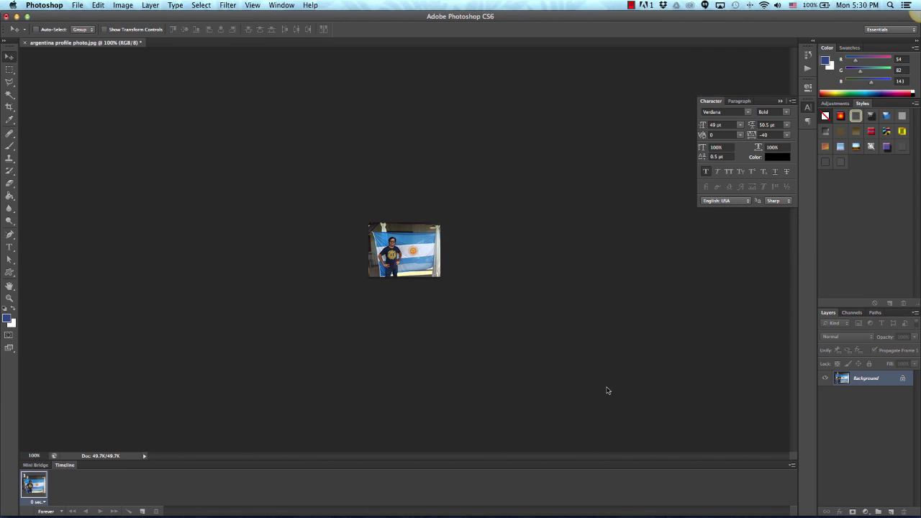
key(super+n)
key(super+Tab)
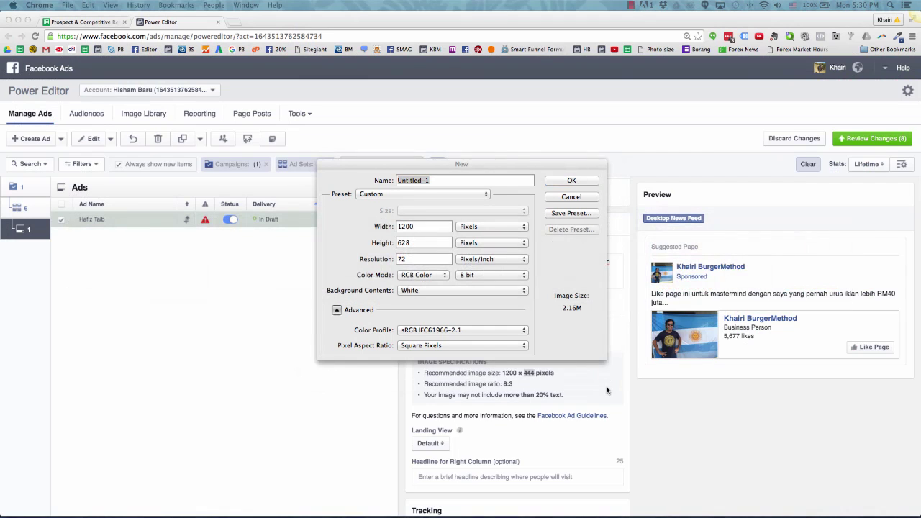
key(super+Tab)
key(Tab)
key(Tab)
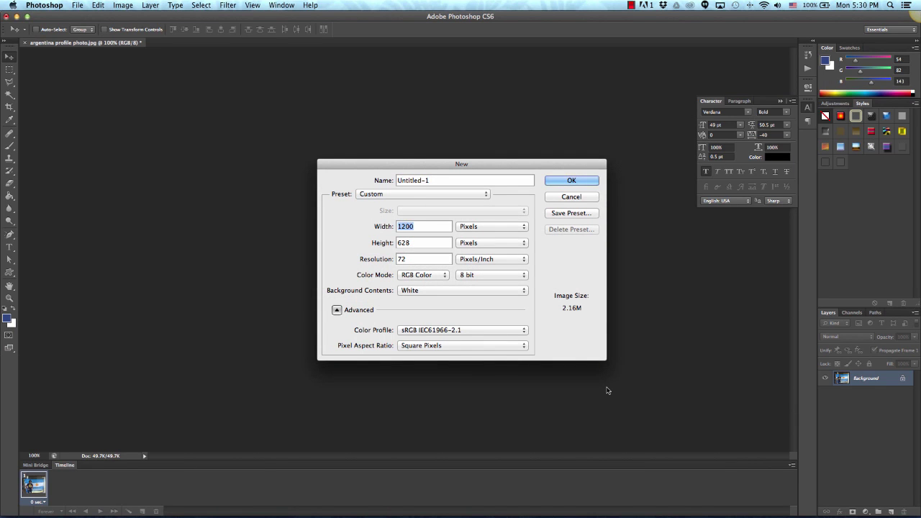
text(444)
key(Return)
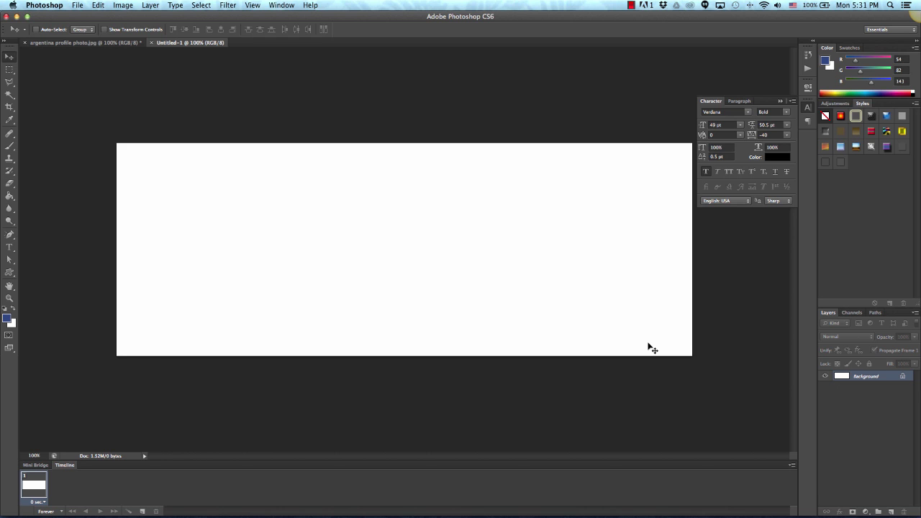
In Power Editor, open the ad's image picker on the Image Library
key(super+Tab)
scroll(563, 350, down, 1)
click(447, 285)
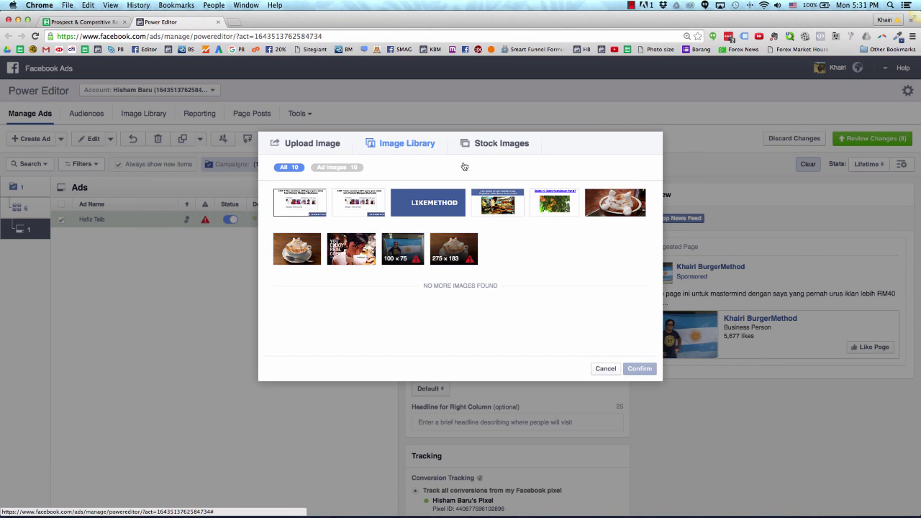
click(485, 144)
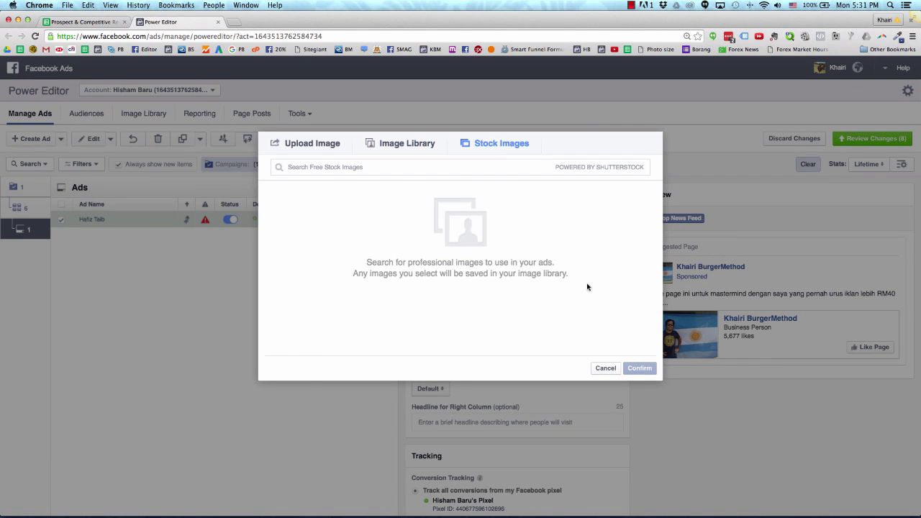
click(421, 146)
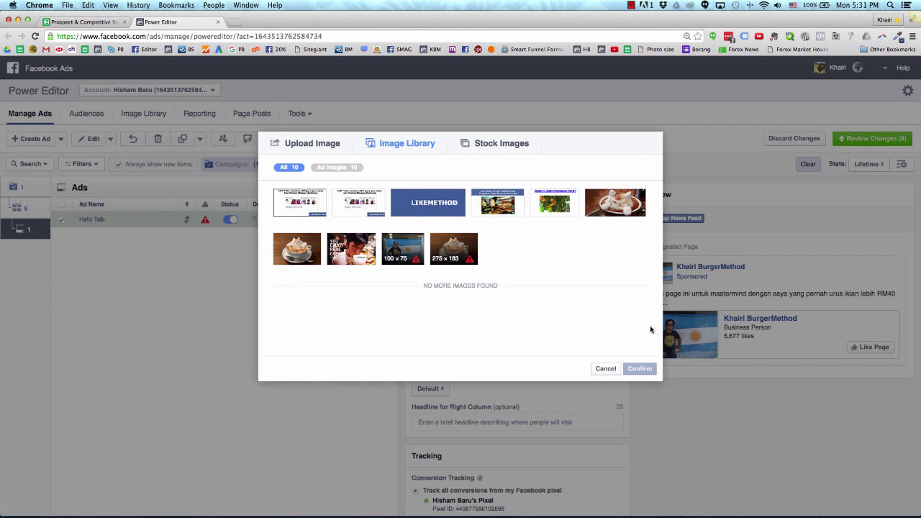
click(603, 369)
scroll(603, 372, down, 1)
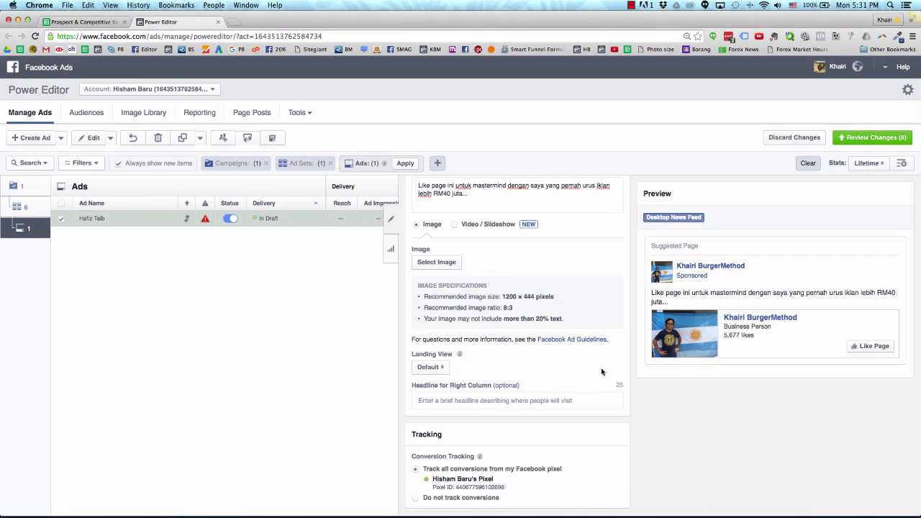
Place a text cursor near the canvas top, consulting the Ads Structure slide and research sheet
key(cmd+Tab)
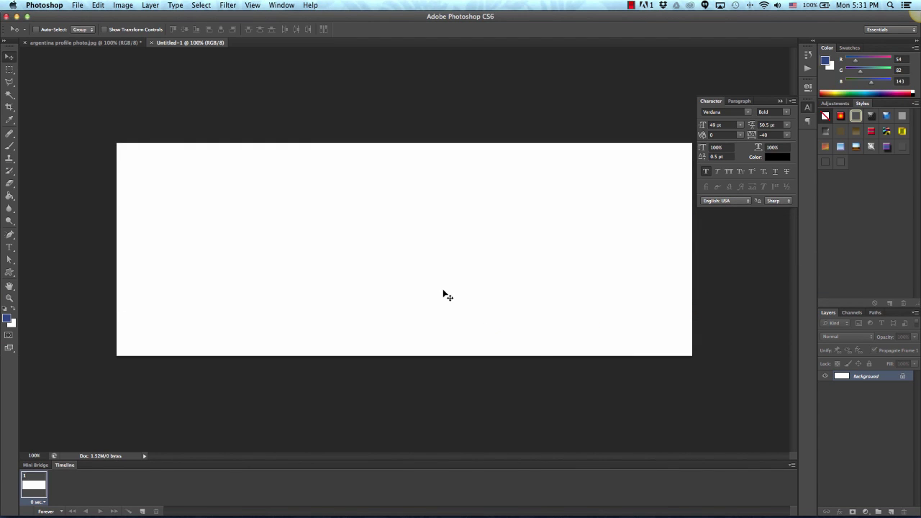
key(t)
click(242, 171)
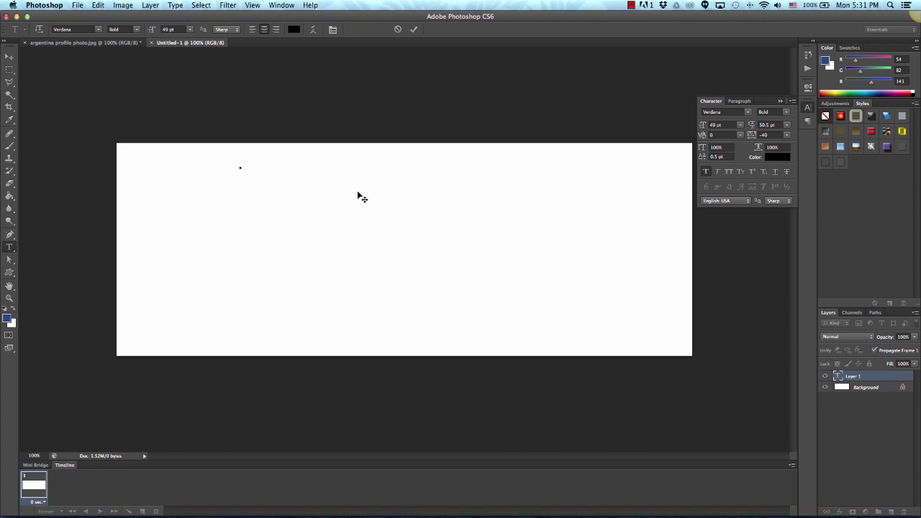
key(super+Tab)
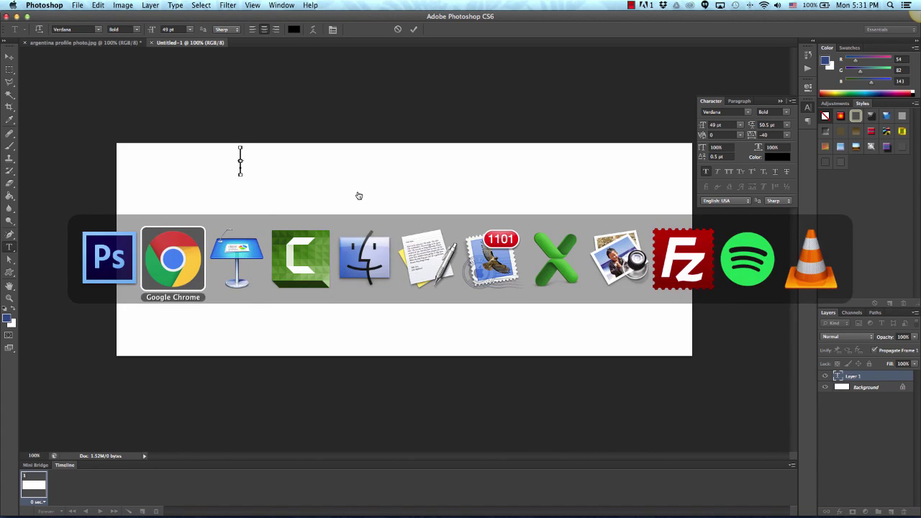
key(super+Tab)
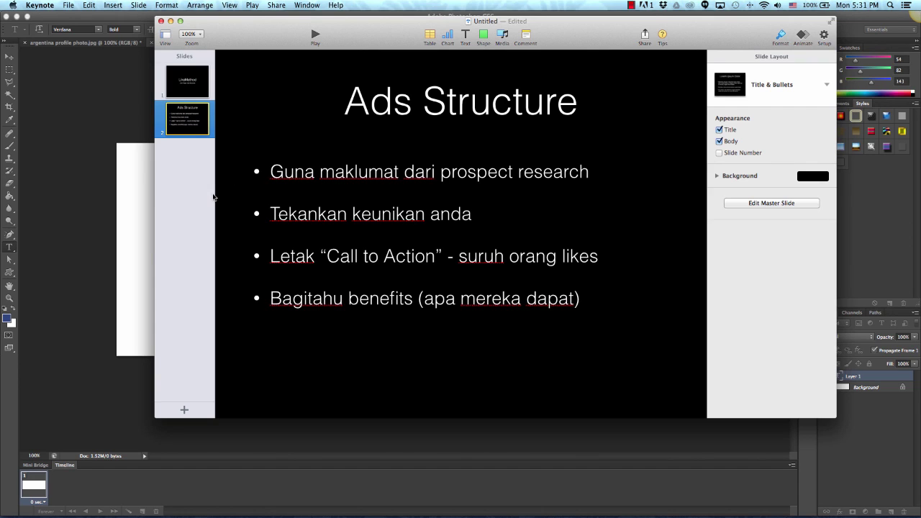
click(145, 190)
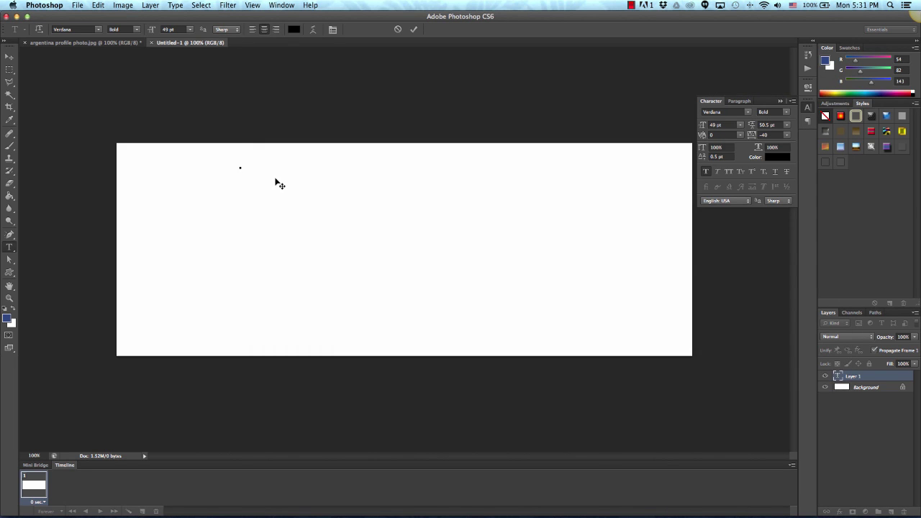
key(super+Tab)
key(super+Tab)
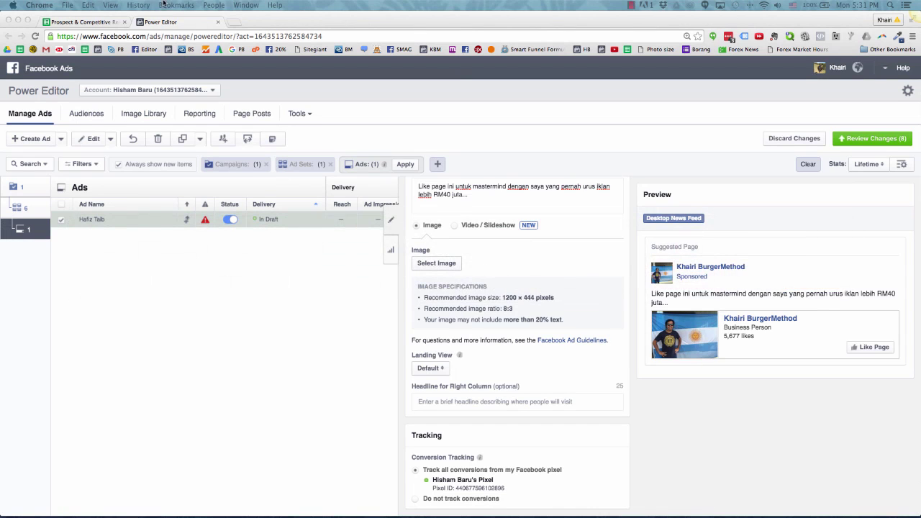
click(98, 19)
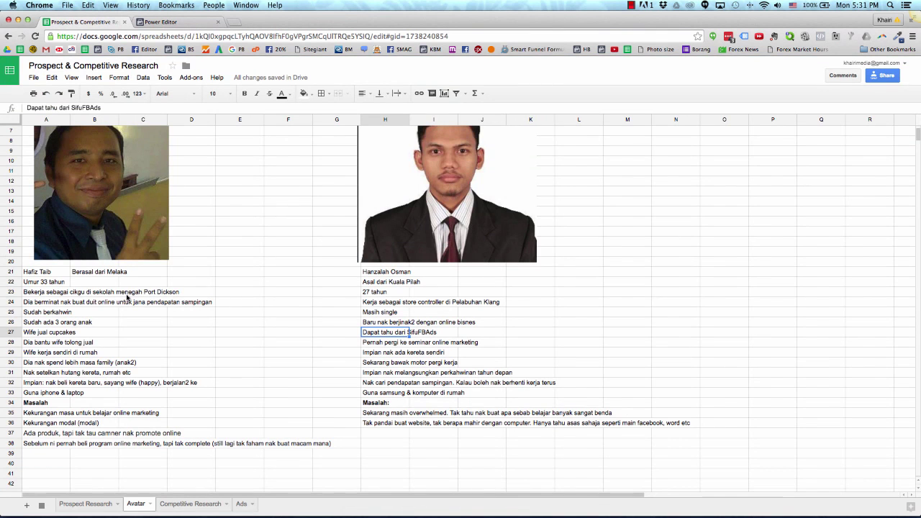
key(super+Tab)
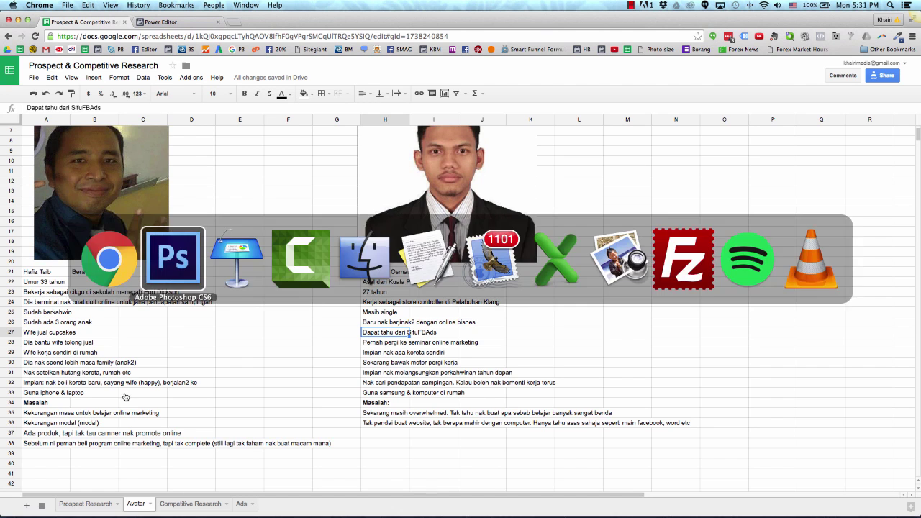
Type the headline 'Anda Buat Bisnes Online?', confirm it and nudge it into position
text(Anda Buat )
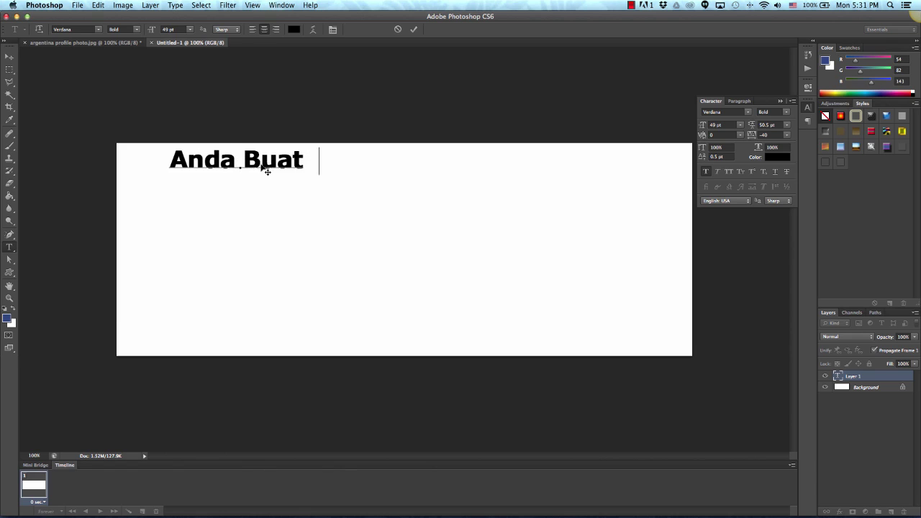
text(Bisnes Online?)
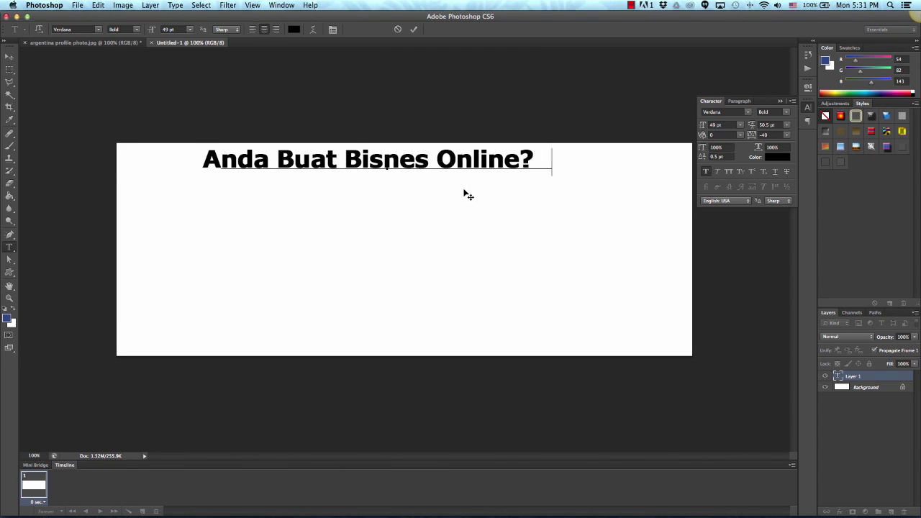
drag(468, 195, 470, 193)
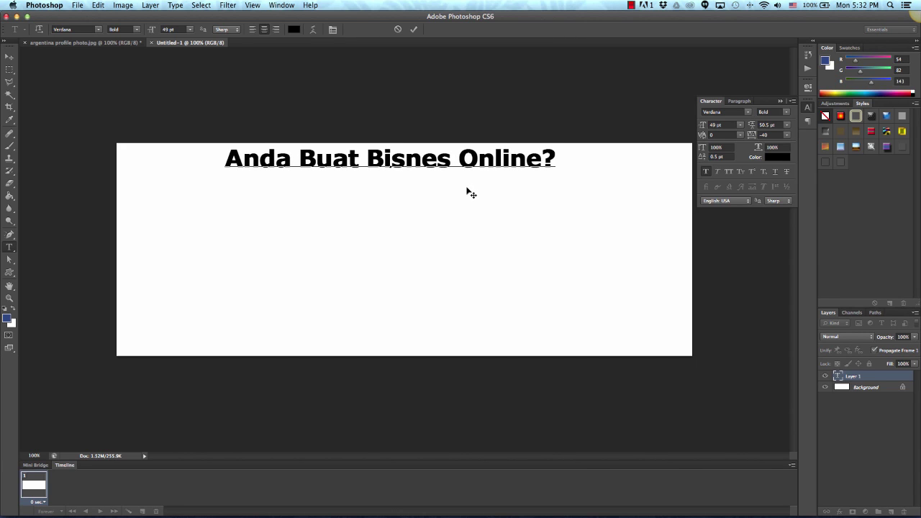
click(414, 30)
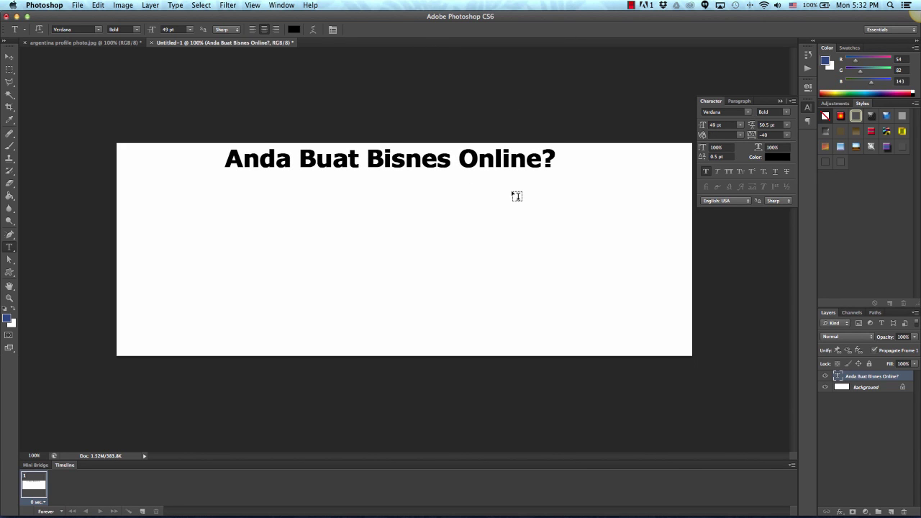
key(v)
drag(511, 182, 475, 185)
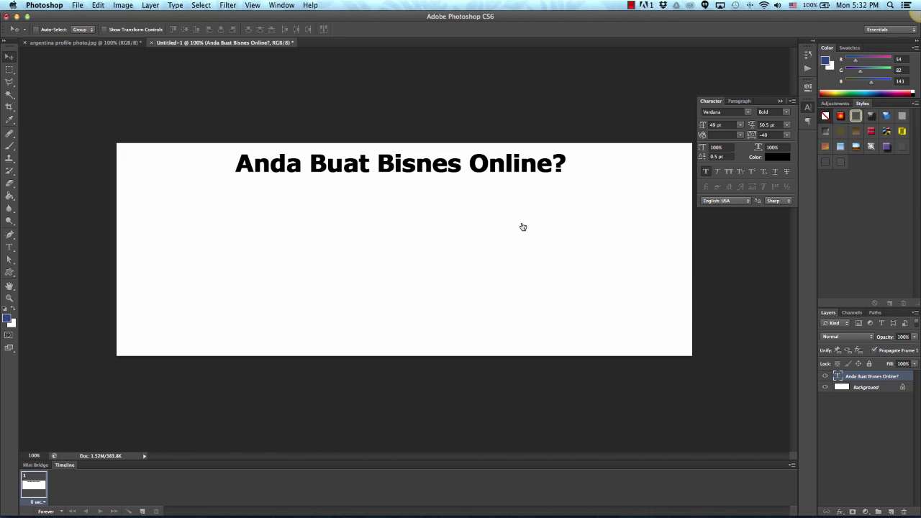
key(super+Tab)
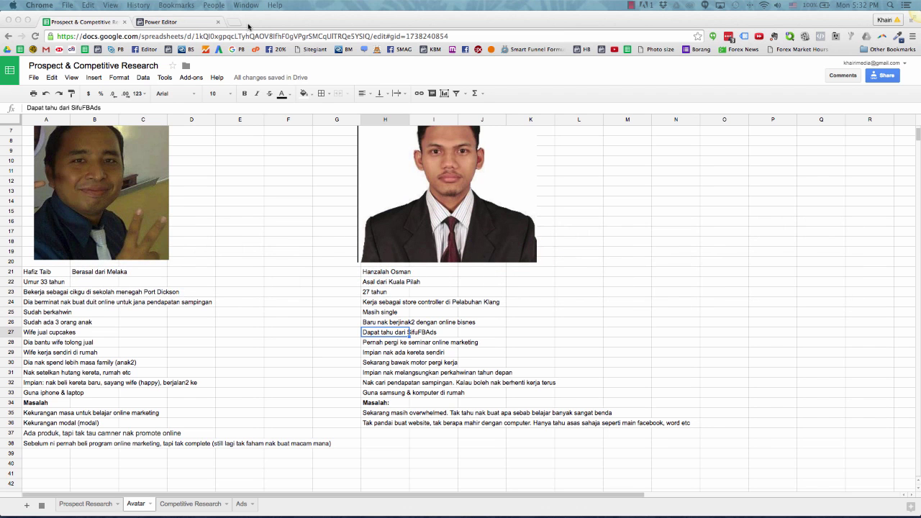
Search Google Images for 'business' and browse the results
click(241, 25)
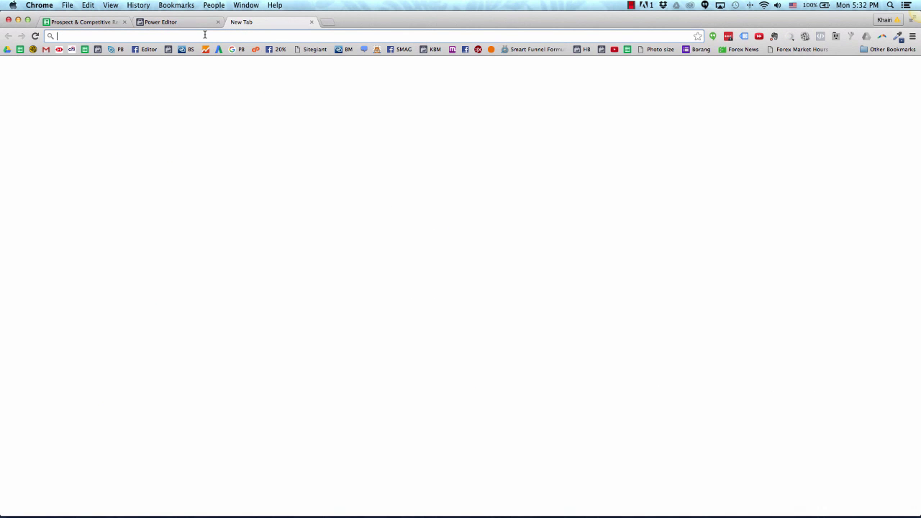
text(ow)
key(super+a)
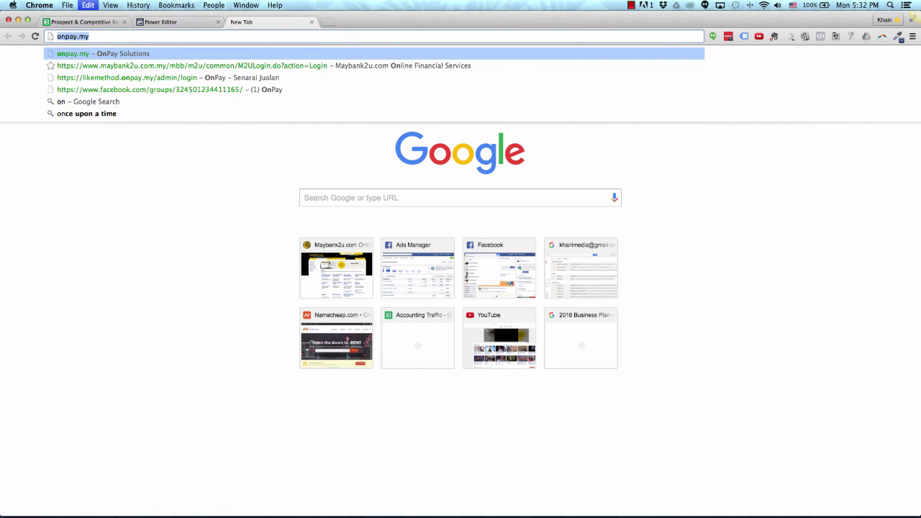
text(business)
key(Delete)
key(Return)
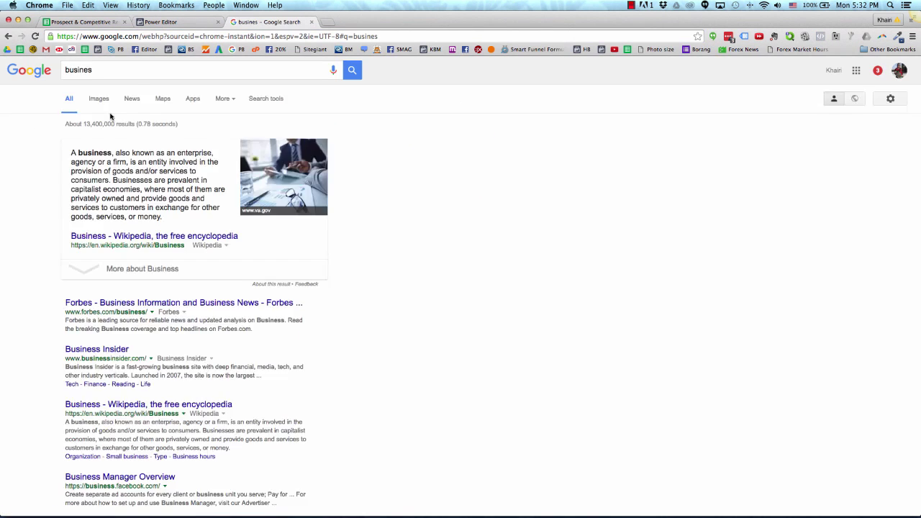
click(101, 99)
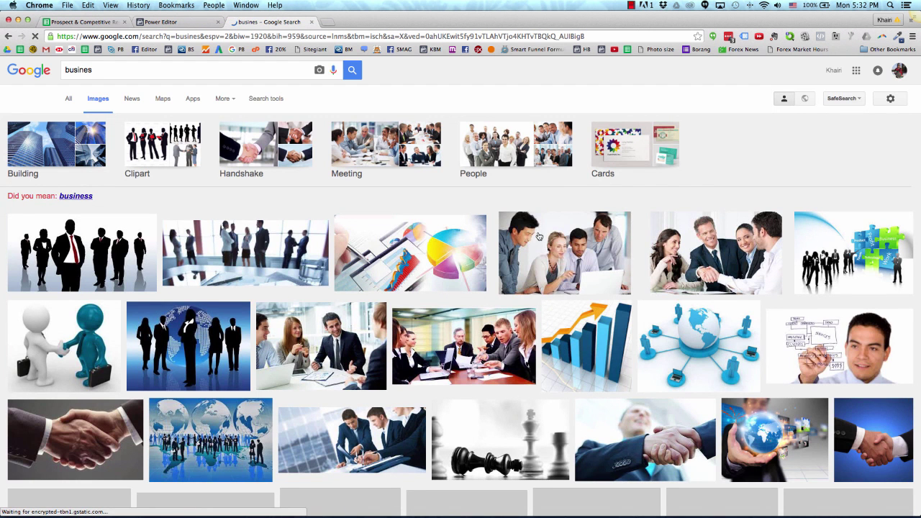
scroll(538, 236, down, 2)
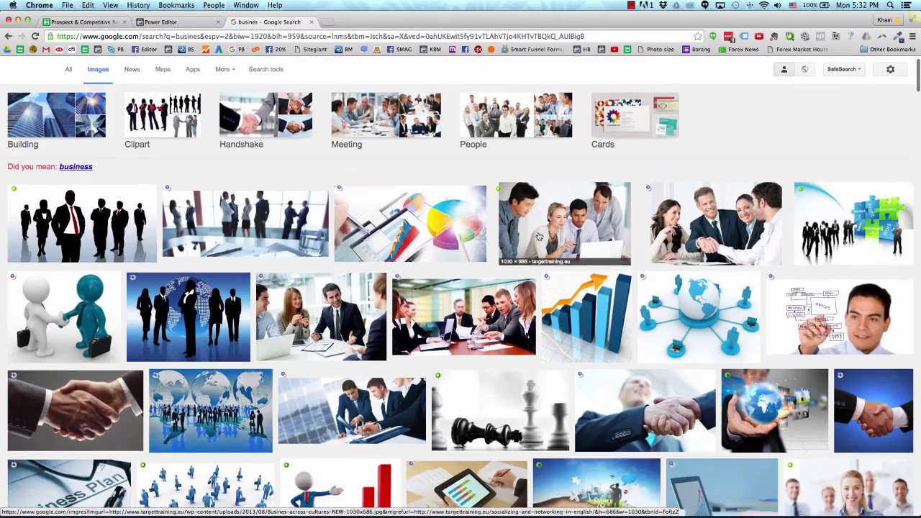
scroll(539, 236, up, 2)
scroll(538, 236, down, 10)
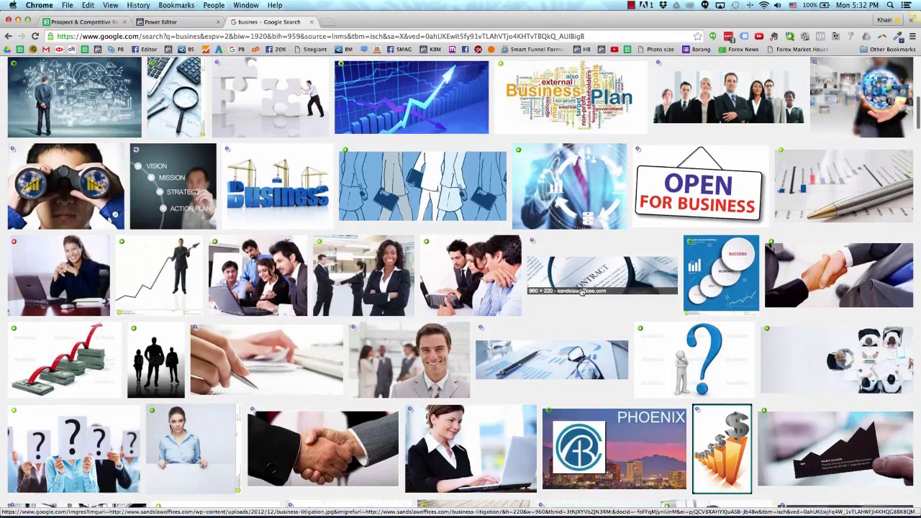
scroll(577, 294, down, 4)
scroll(577, 293, down, 5)
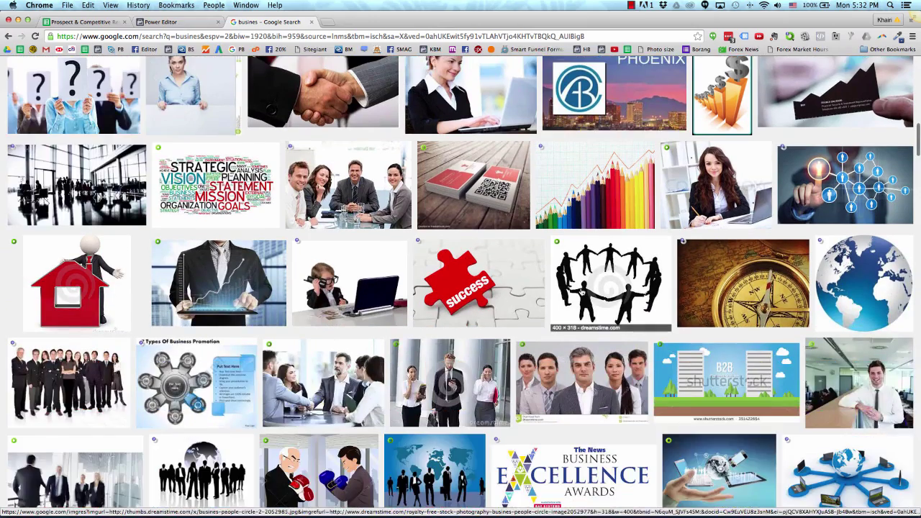
scroll(582, 292, down, 10)
scroll(581, 291, up, 15)
scroll(581, 292, down, 3)
scroll(581, 291, up, 11)
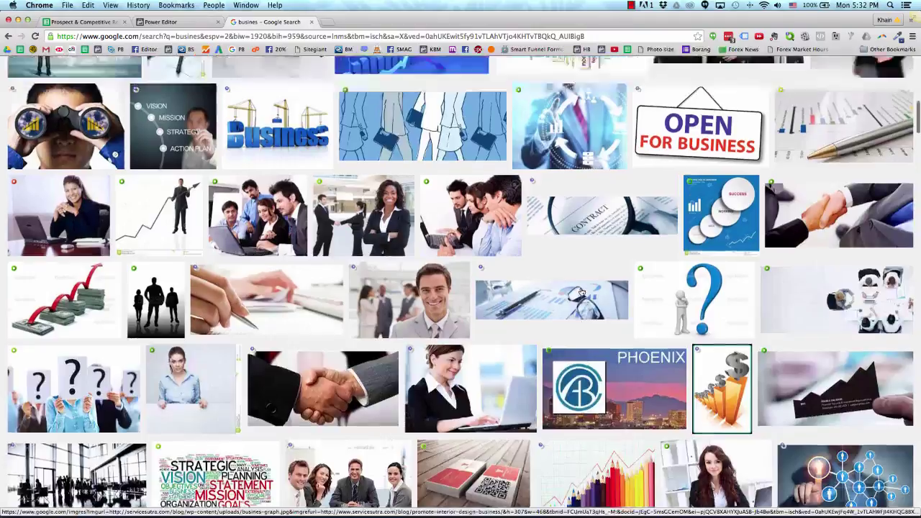
scroll(582, 292, up, 5)
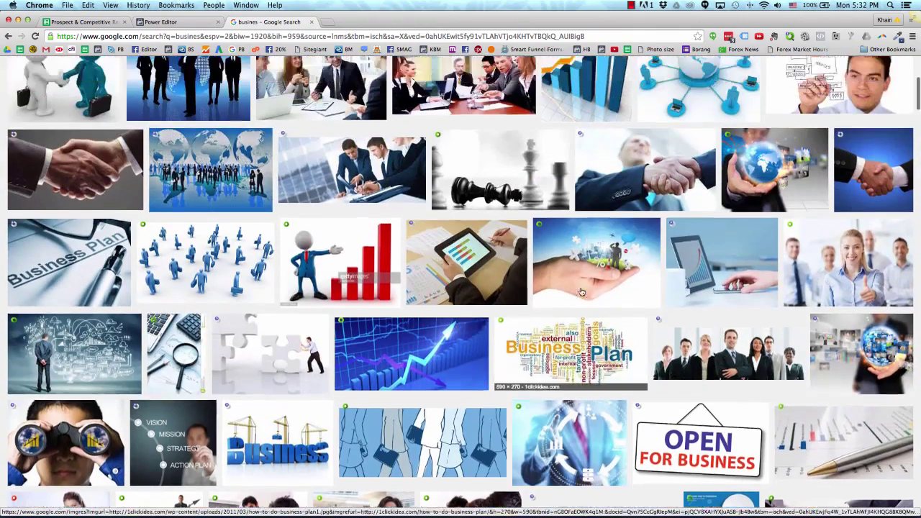
scroll(581, 292, up, 3)
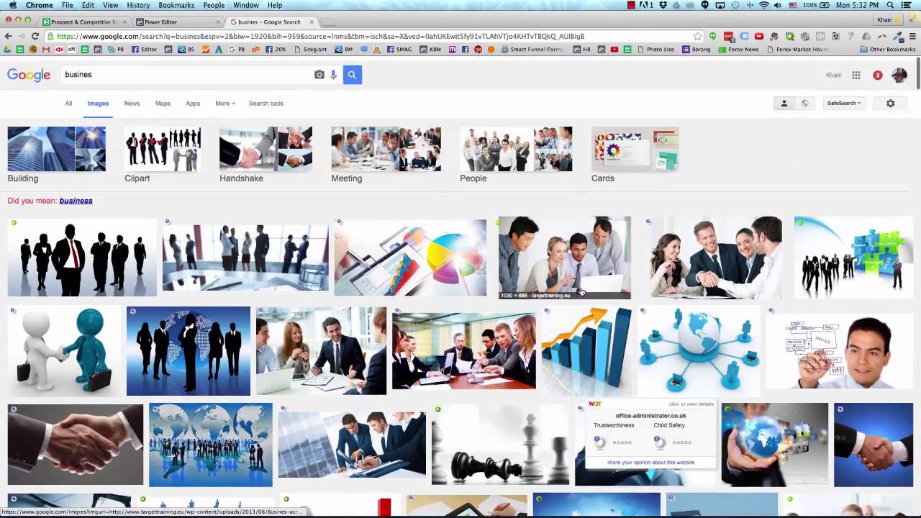
Search images for 'perniagaan' and preview the dollar-sign snake cartoon
double_click(112, 70)
text(perniagaan)
key(Return)
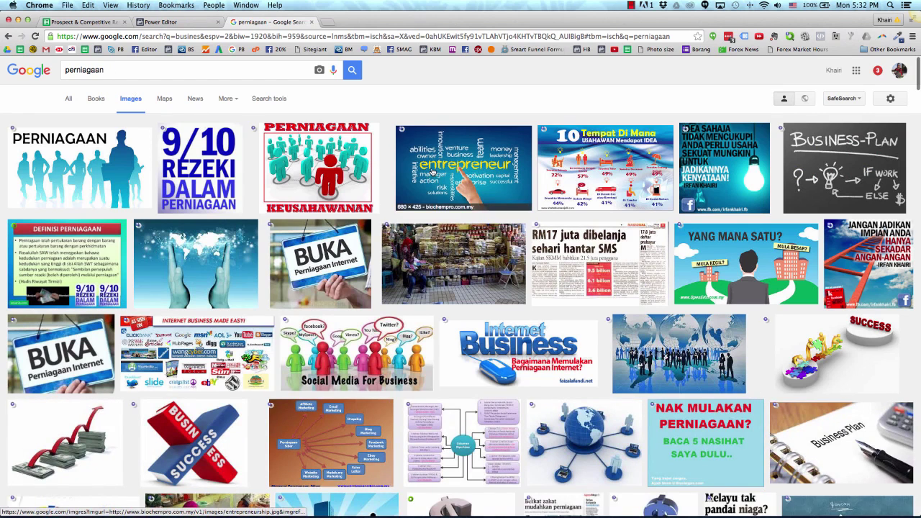
scroll(432, 172, down, 5)
scroll(432, 172, down, 5)
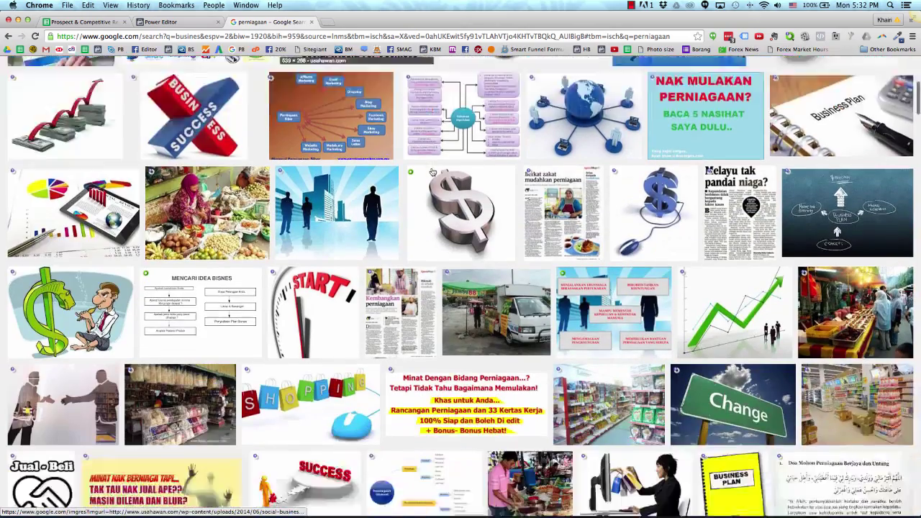
scroll(433, 172, down, 3)
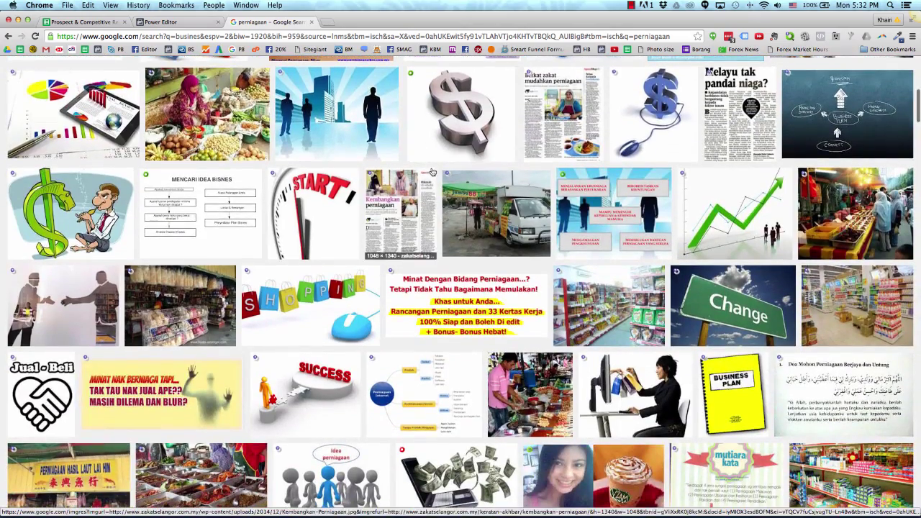
scroll(432, 171, up, 1)
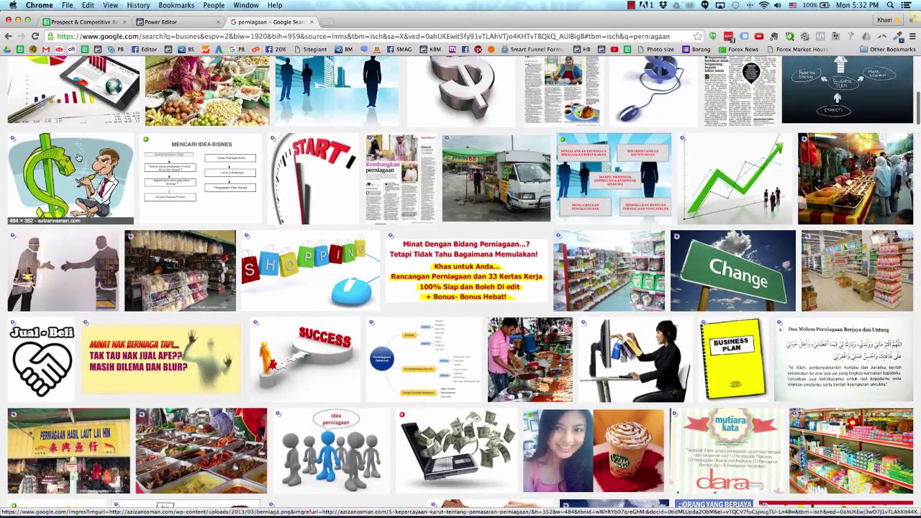
click(75, 167)
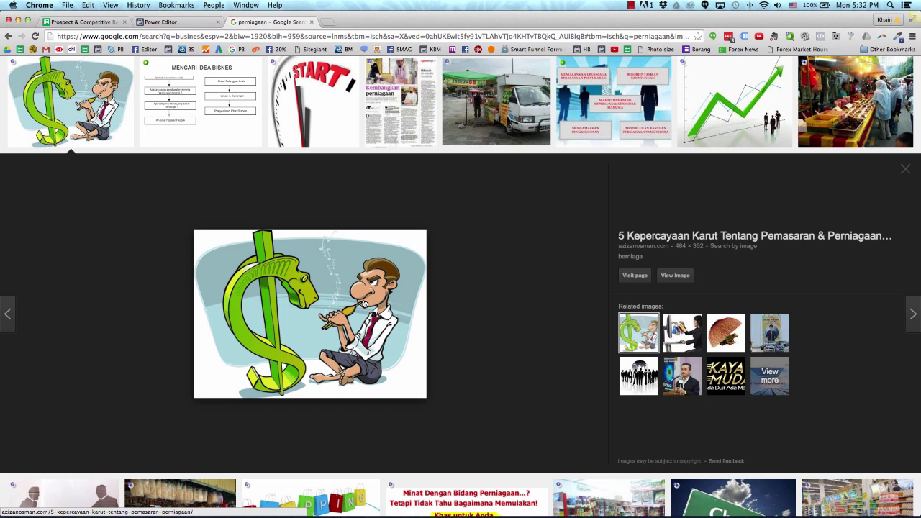
Begin saving the cartoon to the Desktop, then cancel the save
right_click(364, 304)
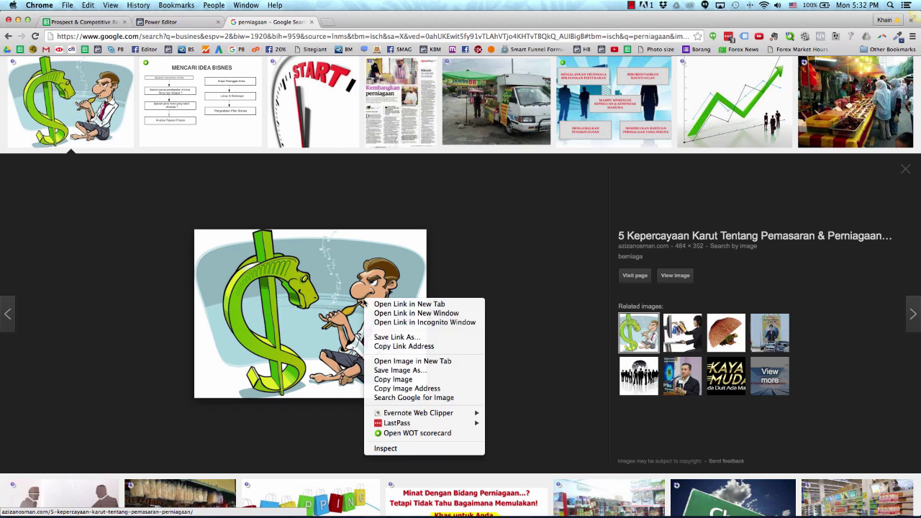
click(413, 370)
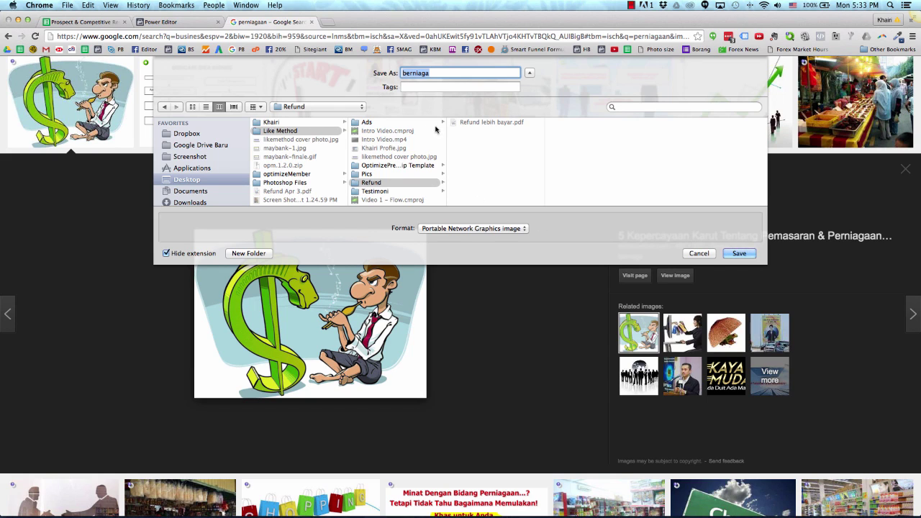
click(188, 180)
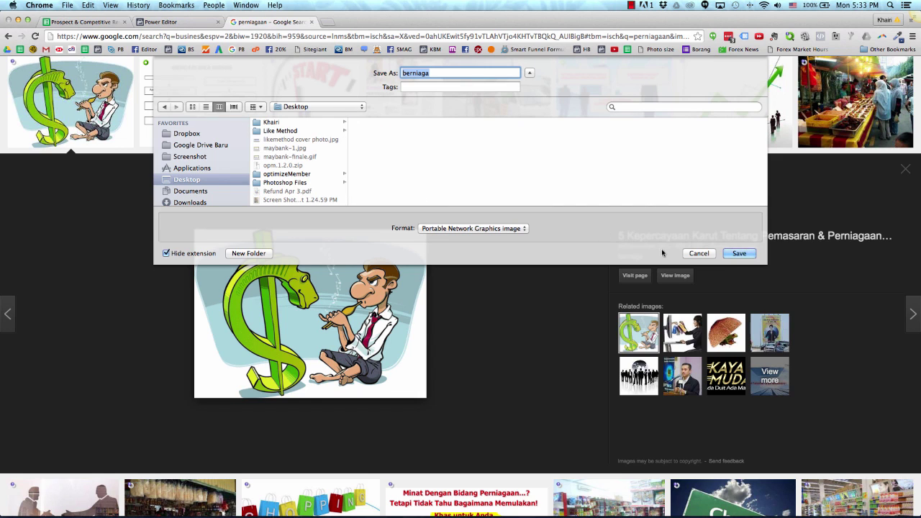
click(698, 253)
Search Google Images for 'business cartoon' instead of the previous term
key(Escape)
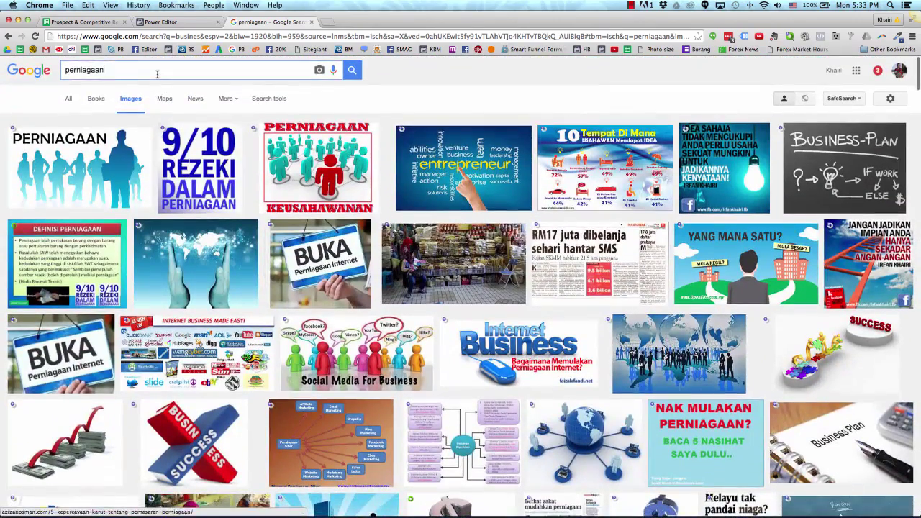
double_click(156, 73)
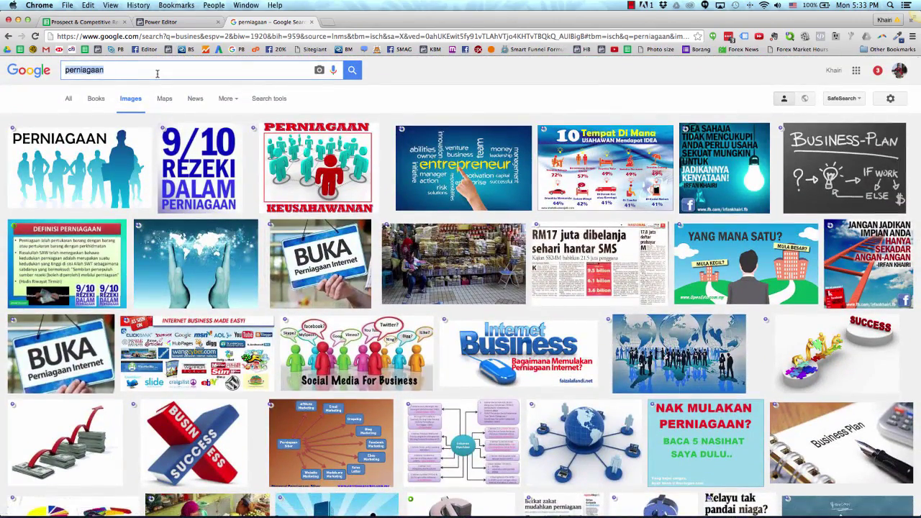
text(business ca)
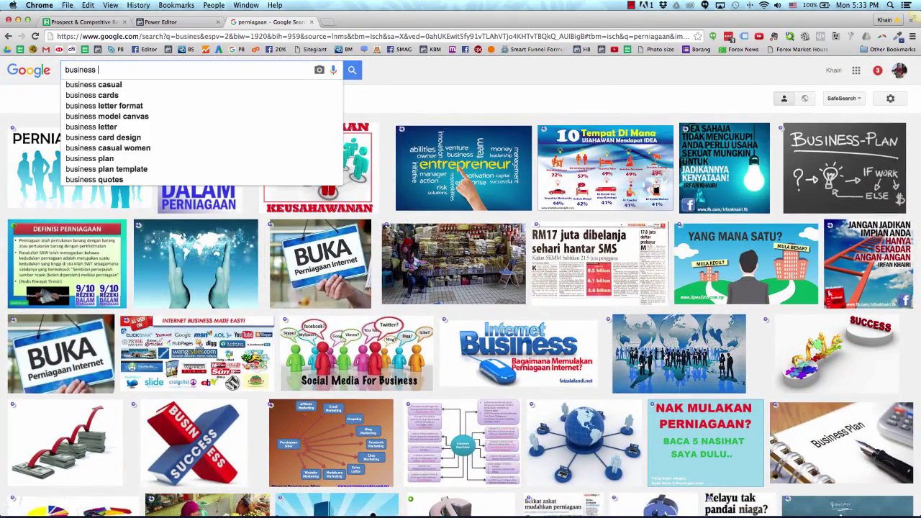
text(rtoon)
key(Return)
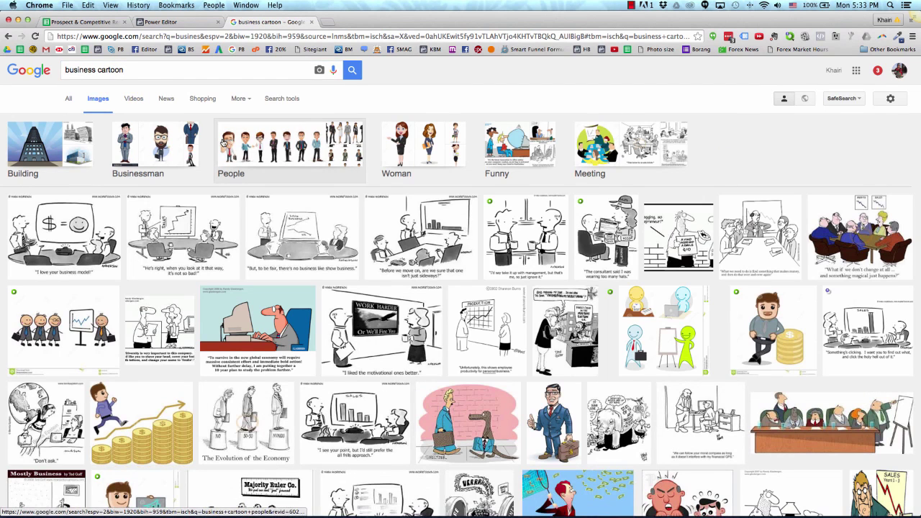
scroll(334, 207, down, 2)
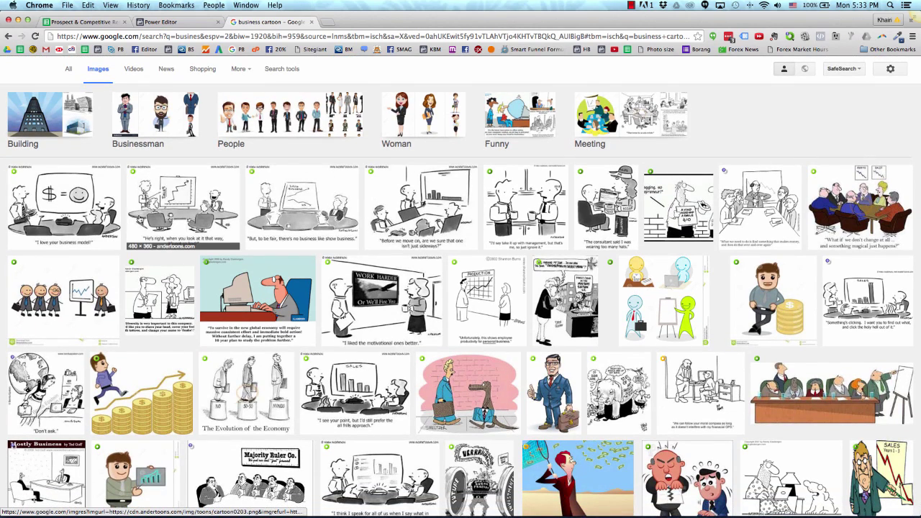
Preview cartoon results and screenshot the Glasbergen cartoon of a man at a computer
click(209, 214)
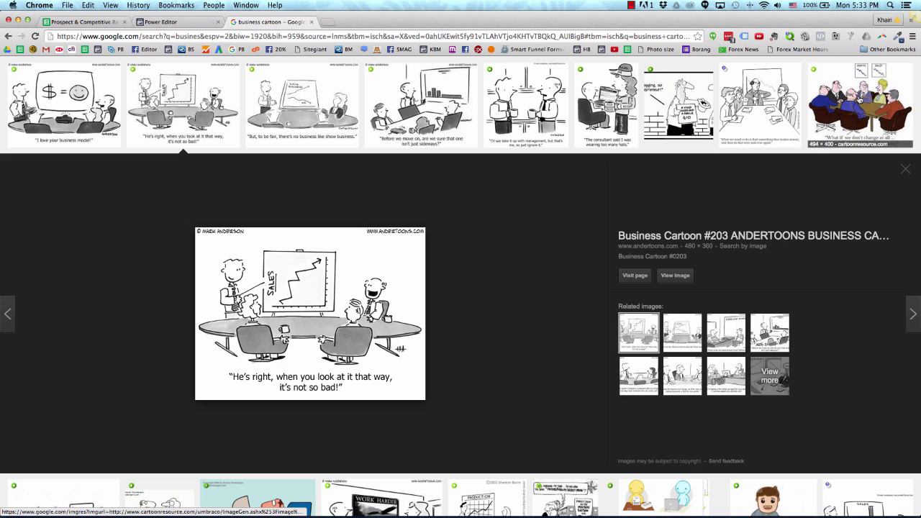
click(869, 90)
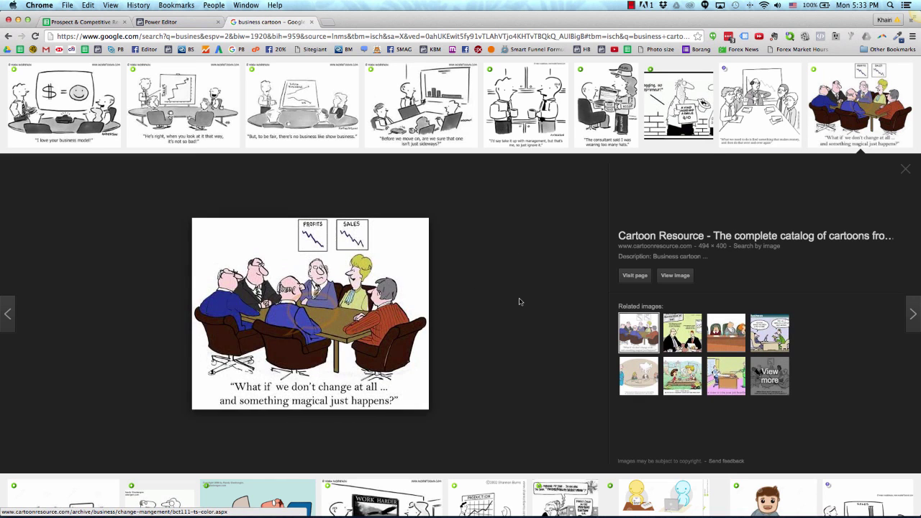
scroll(520, 300, down, 2)
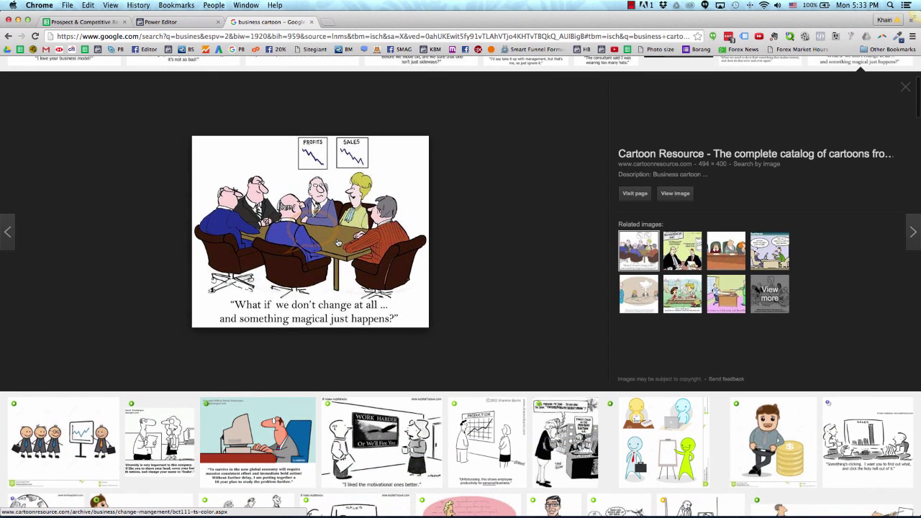
scroll(338, 243, down, 2)
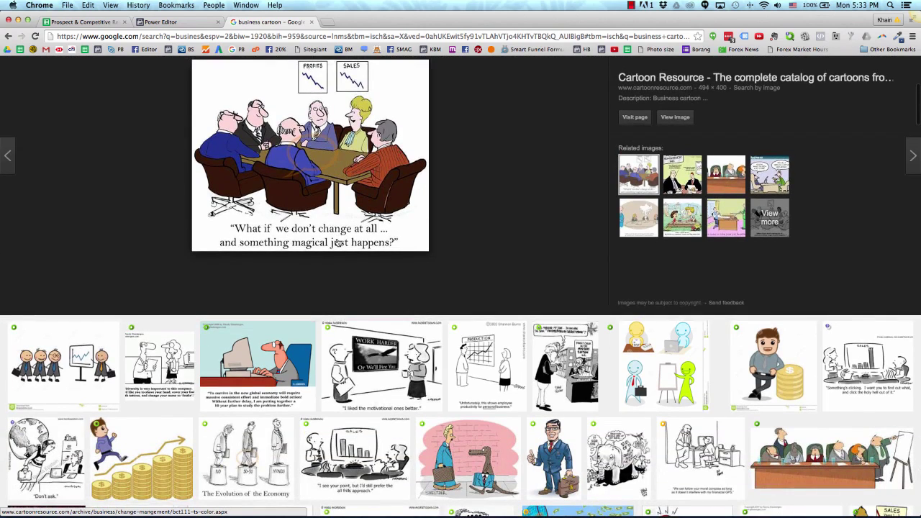
scroll(338, 243, down, 1)
click(282, 343)
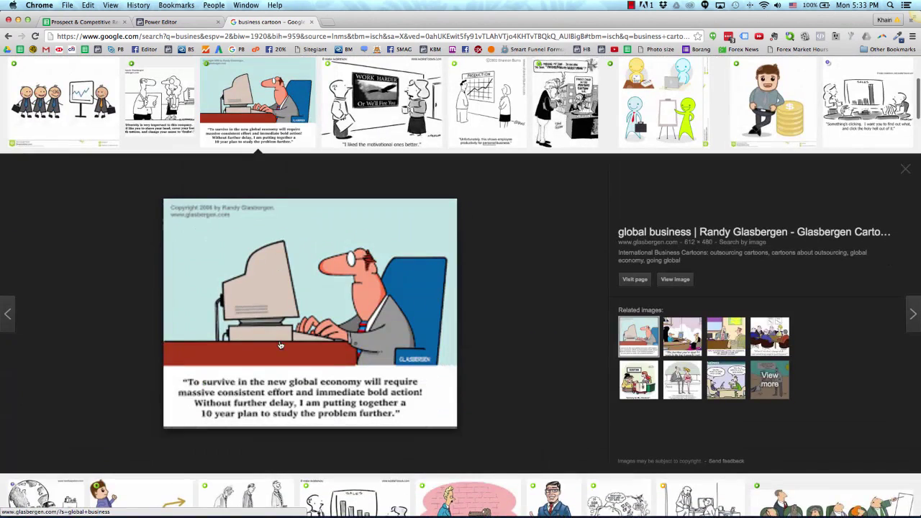
key(super+shift+4)
mouse_move(164, 223)
mouse_down()
mouse_move(464, 396)
mouse_move(456, 368)
mouse_up()
key(super+Tab)
key(super+Tab)
key(super+Tab)
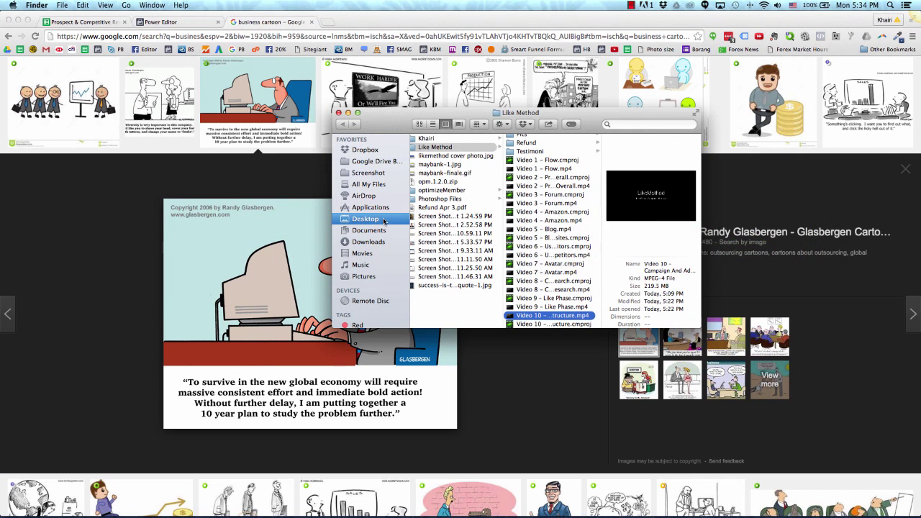
Open the Desktop file 'Screen Shot 2016-04-04 at 5.33.57 PM' in Adobe Photoshop CS6
click(383, 219)
click(464, 276)
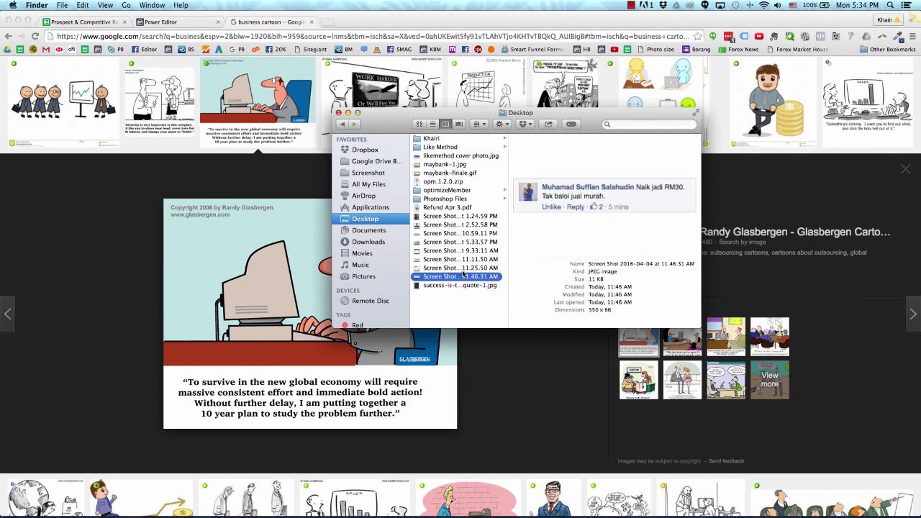
key(Up)
key(Up)
key(Up)
key(Up)
key(Up)
key(Up)
key(Up)
key(Down)
key(Down)
key(Down)
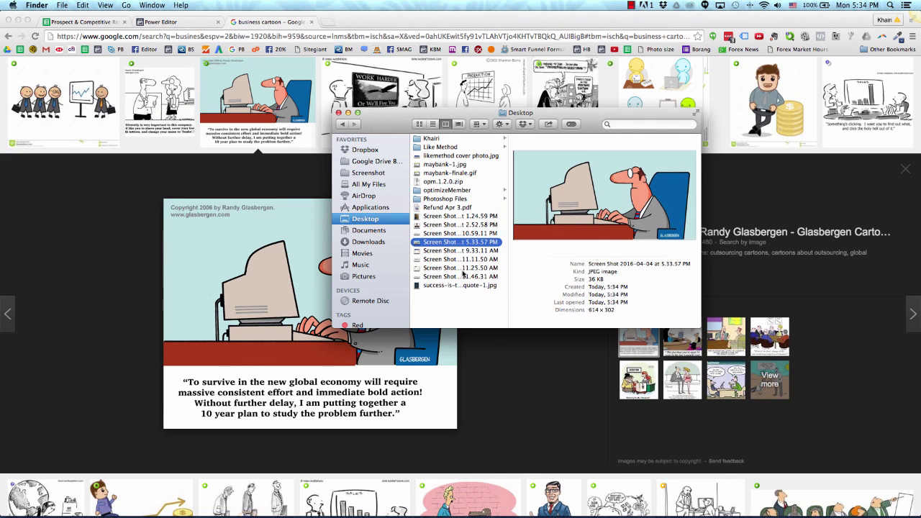
right_click(465, 242)
mouse_move(515, 257)
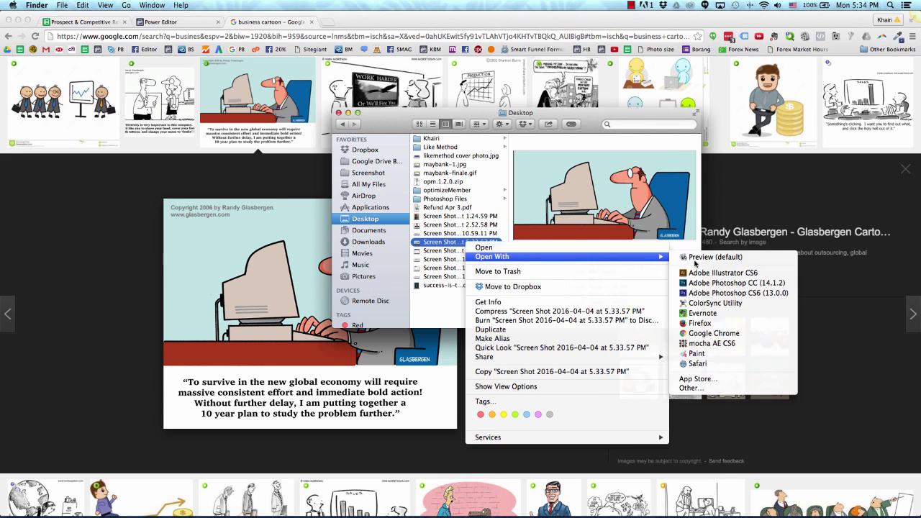
click(724, 293)
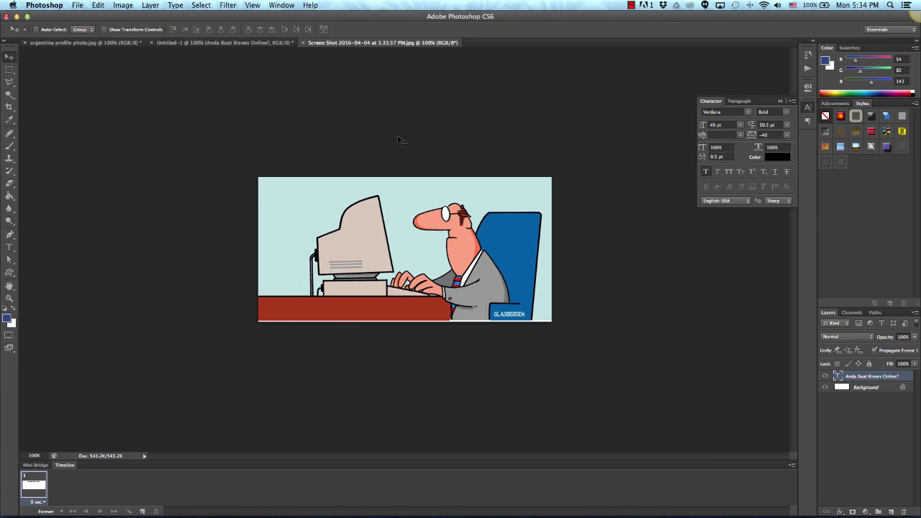
Place the cartoon as Layer 1 under 'Anda Buat Bisnes Online?' and duplicate the Background layer
drag(329, 134, 455, 163)
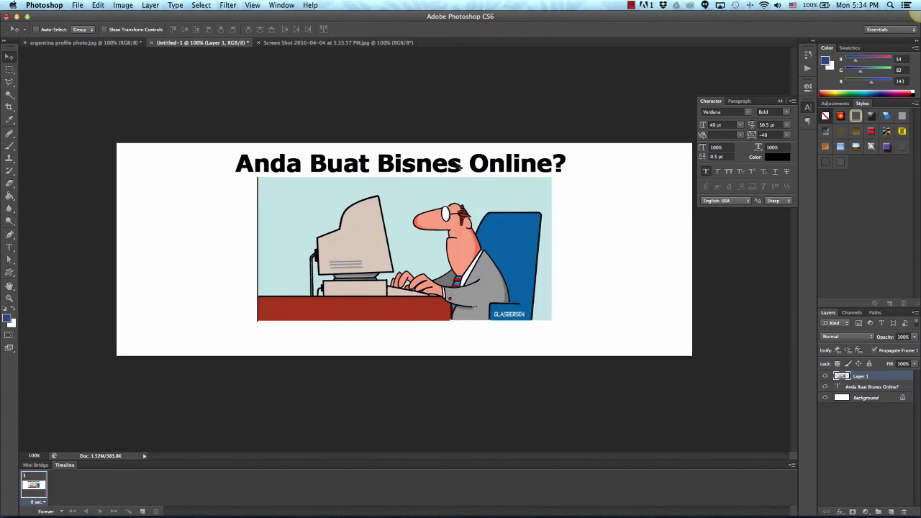
drag(490, 264, 486, 276)
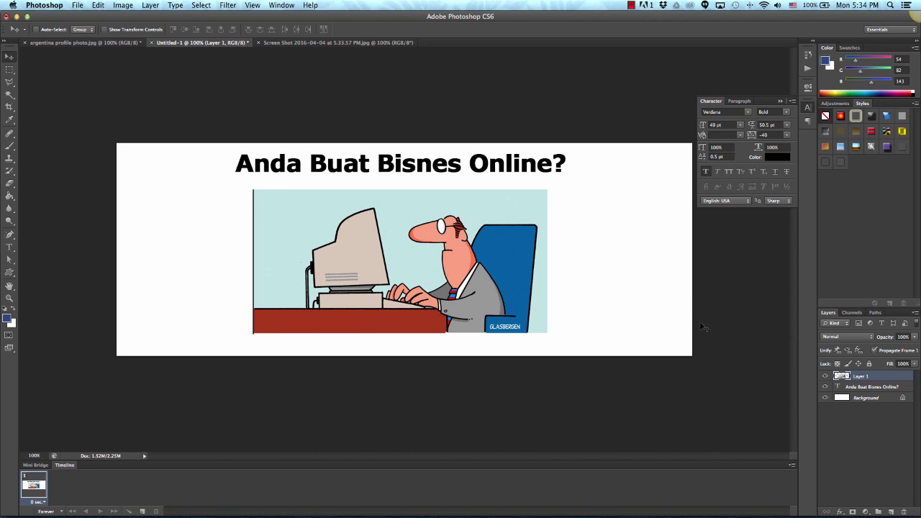
right_click(864, 398)
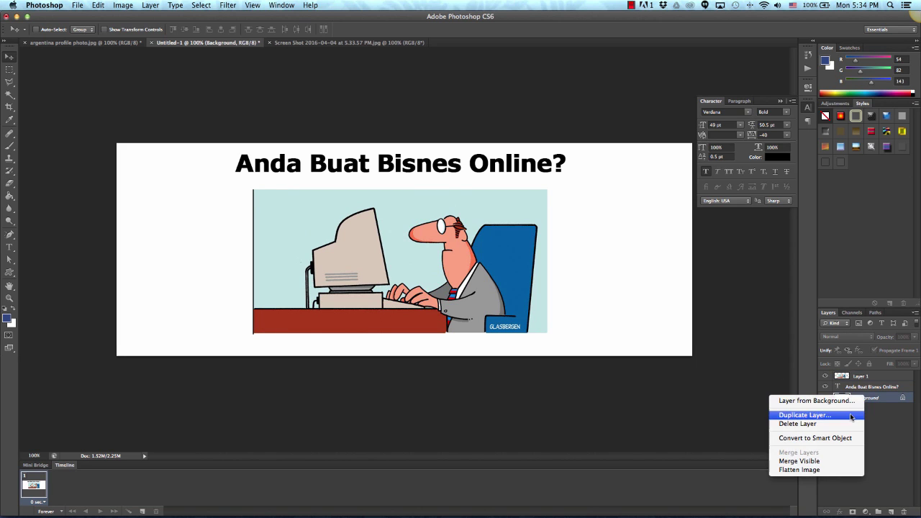
click(851, 411)
Add a 3 px black Stroke, positioned Inside, to the Background copy layer
click(405, 155)
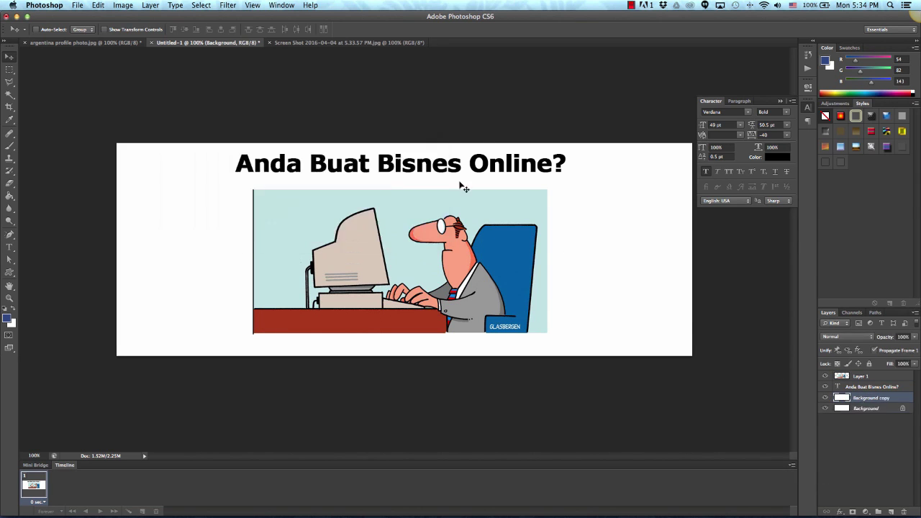
click(841, 511)
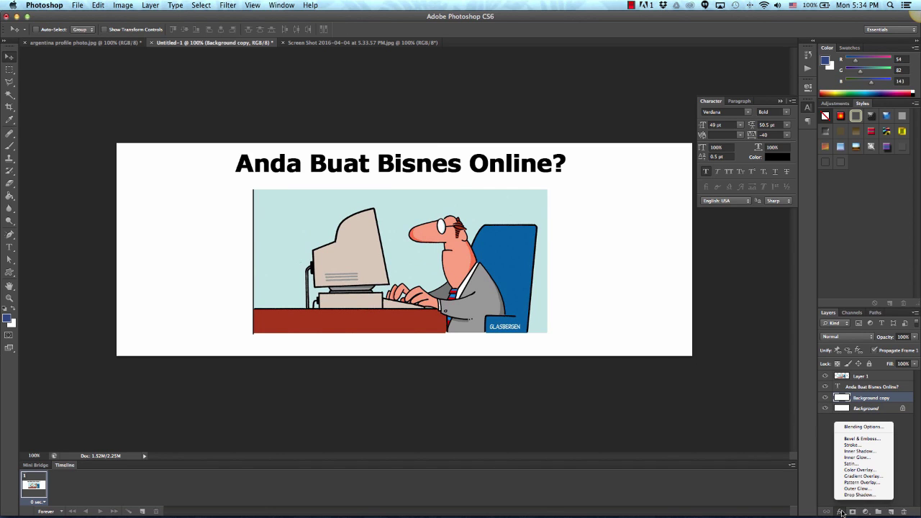
click(871, 446)
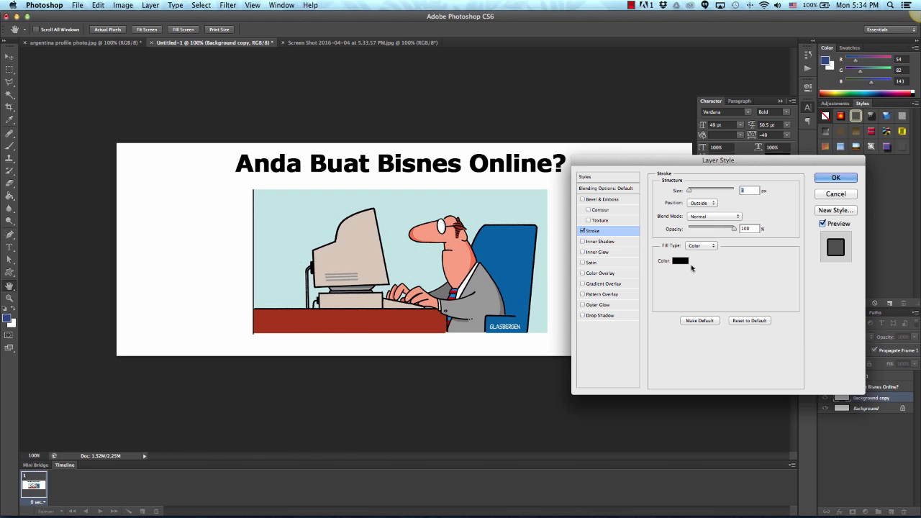
click(709, 204)
click(699, 209)
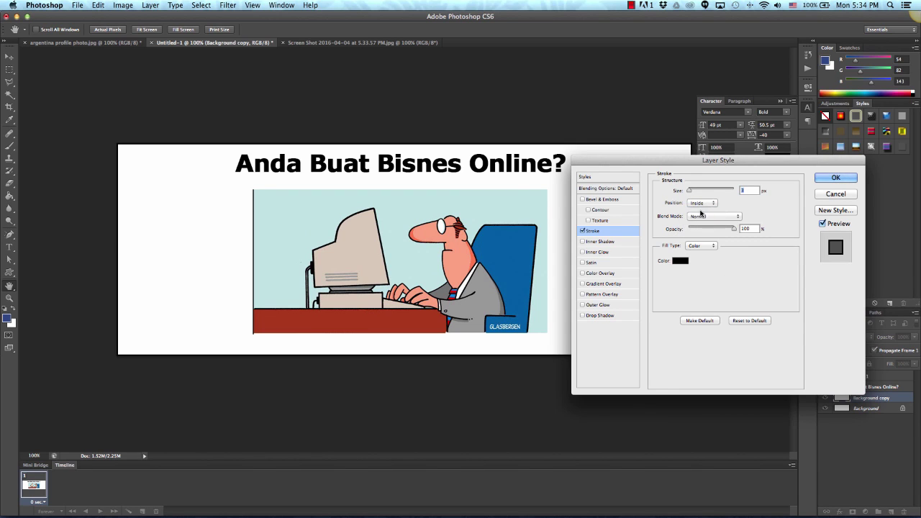
click(835, 178)
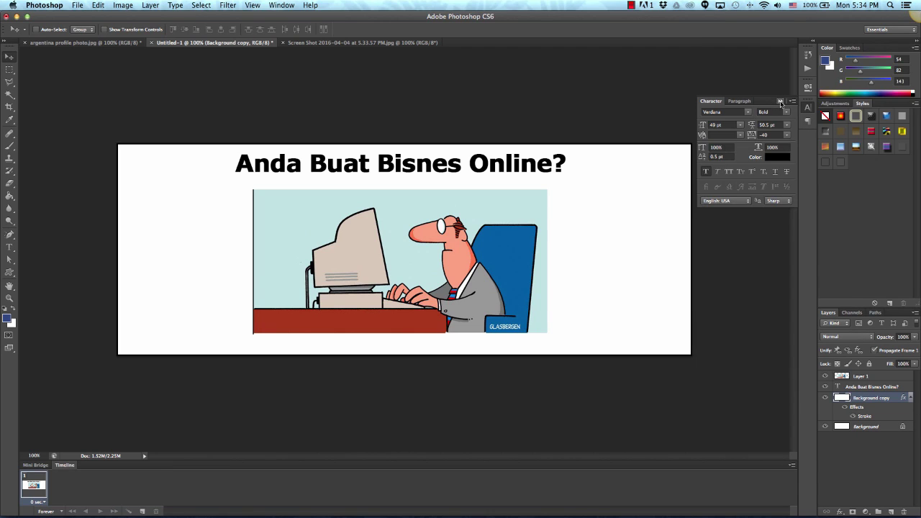
click(780, 101)
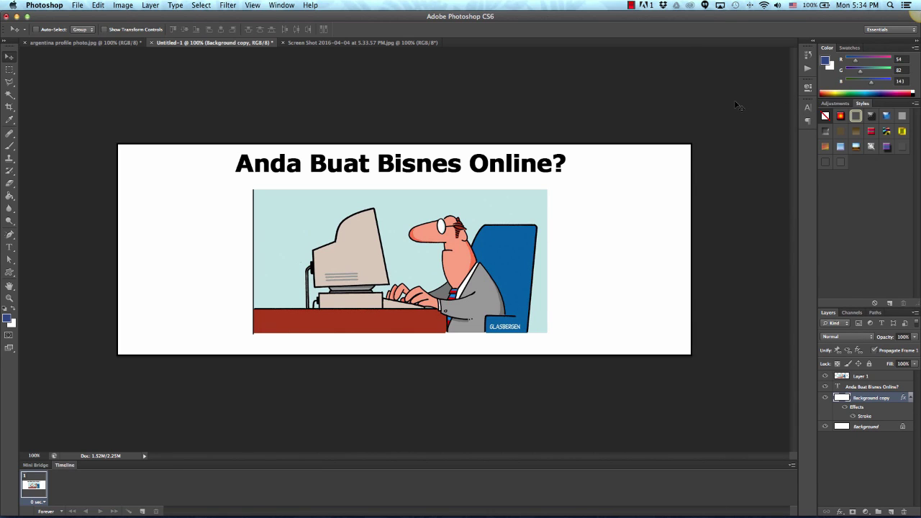
Save the banner for web as a GIF on the Desktop, named 'like ads' plus the author's name
key(super+alt+shift+s)
click(380, 343)
text(like ads)
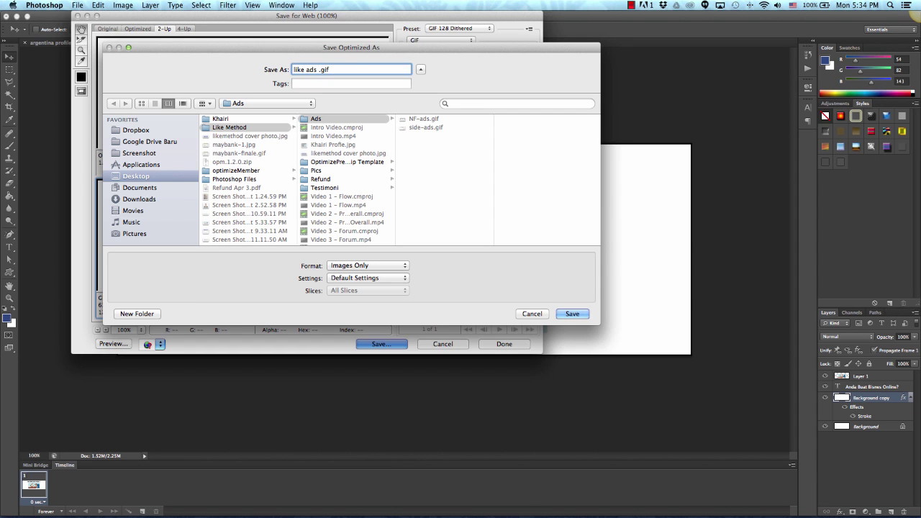
key(super+Tab)
key(super+Tab)
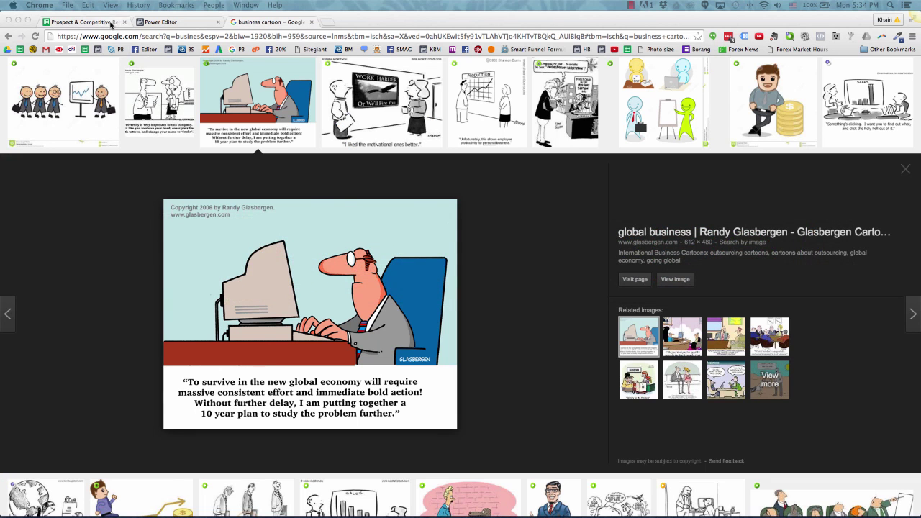
click(113, 24)
key(super+Tab)
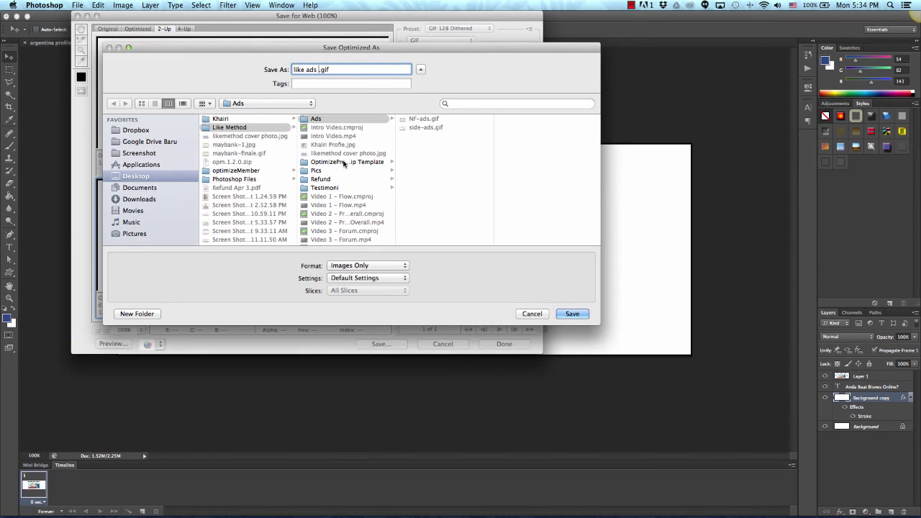
text(hafiz taib)
click(146, 177)
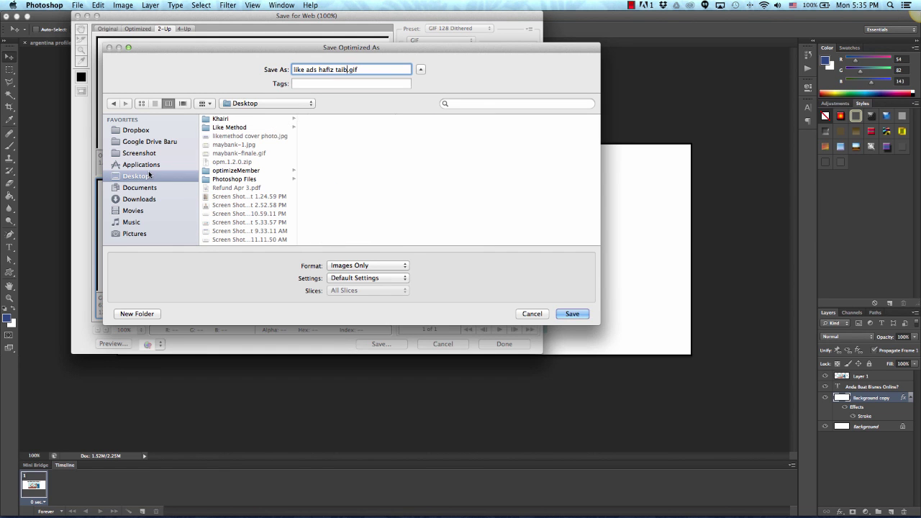
click(572, 314)
key(super+Tab)
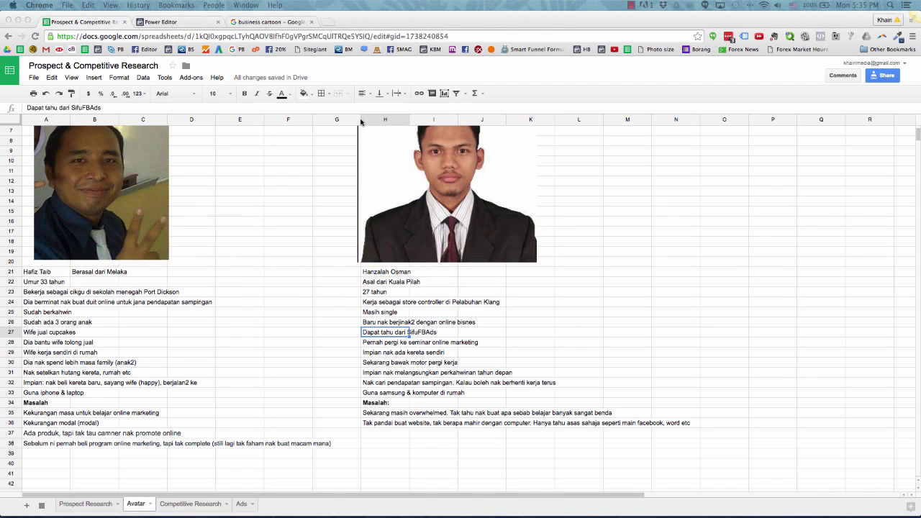
Upload the 1200 x 444 banner GIF from the Desktop as the Power Editor ad image
click(185, 23)
click(447, 267)
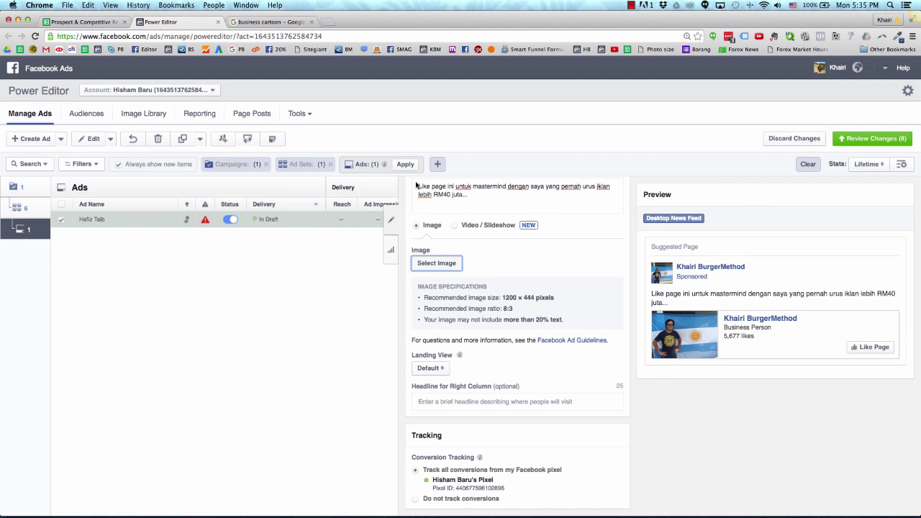
click(305, 143)
click(473, 268)
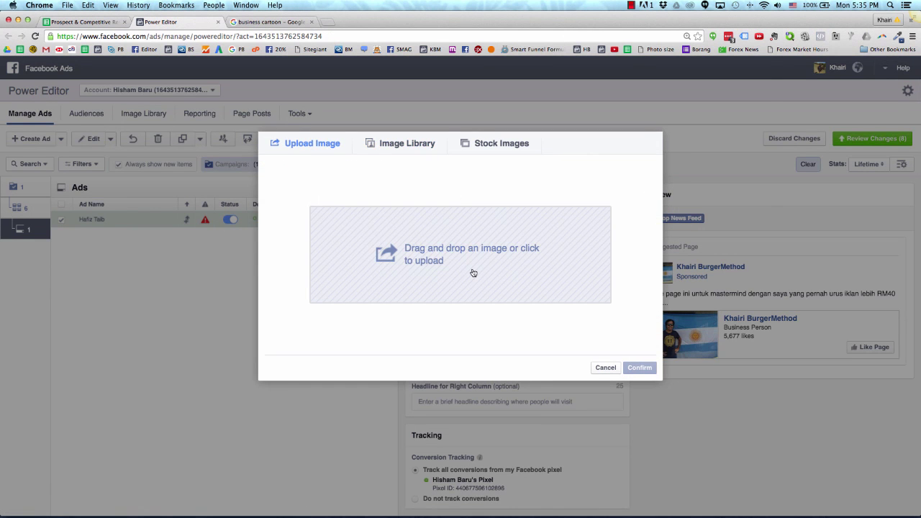
click(188, 150)
scroll(292, 166, down, 2)
scroll(292, 166, up, 2)
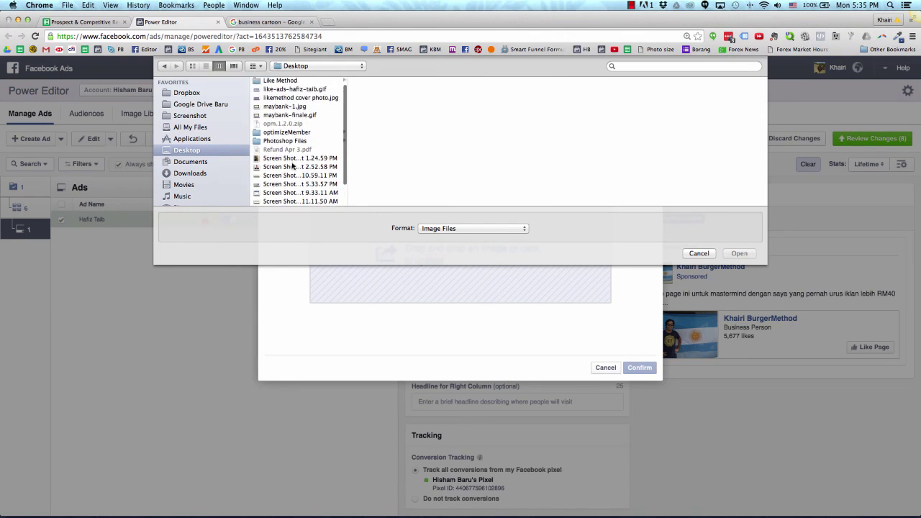
click(295, 98)
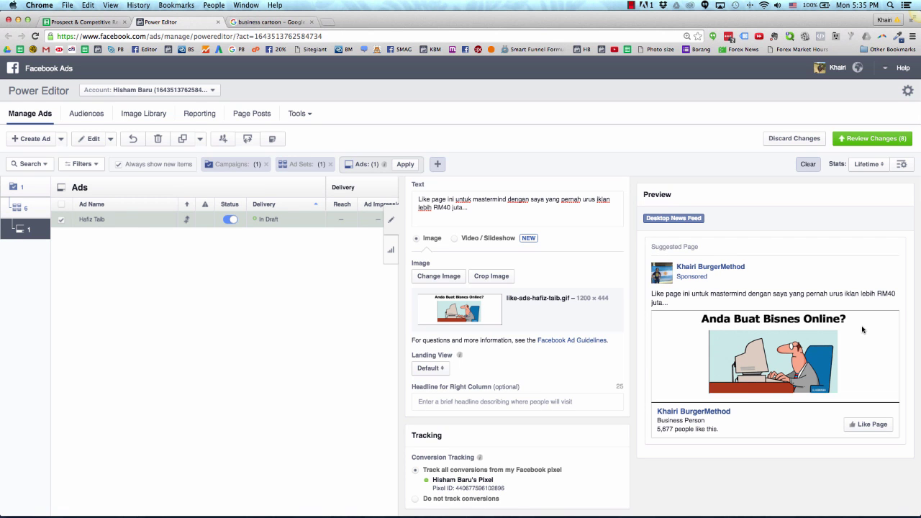
Look at the research spreadsheet and cartoon results tabs, then go back to the Power Editor ad
click(107, 24)
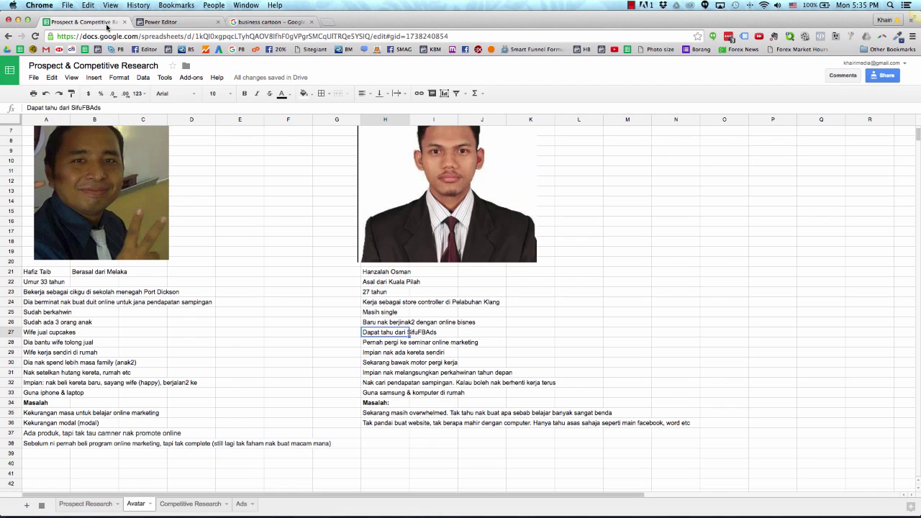
click(287, 23)
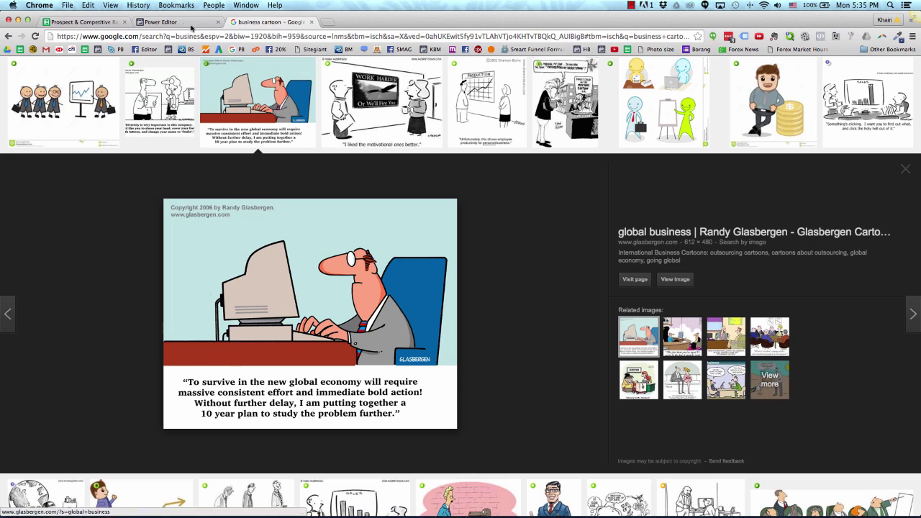
click(165, 22)
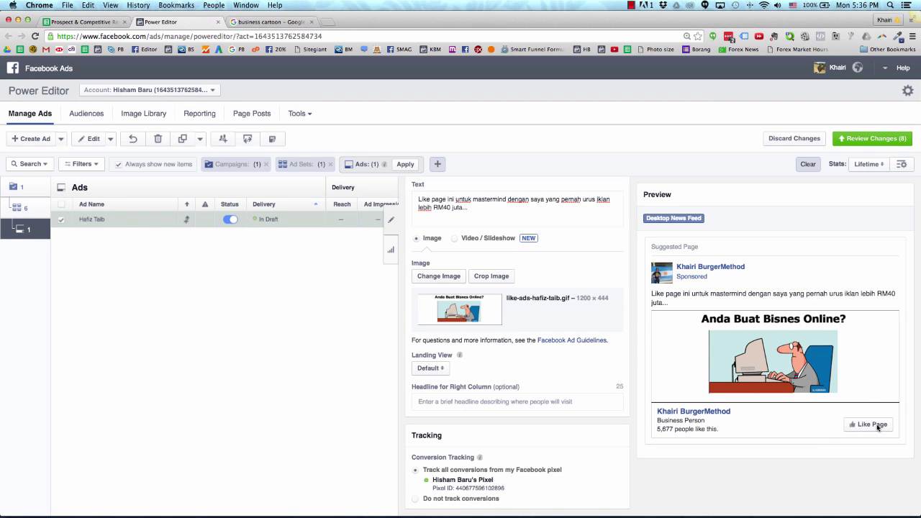
Draw a red custom-shape arrow and rotate it to point down near the banner's lower right
key(super+Tab)
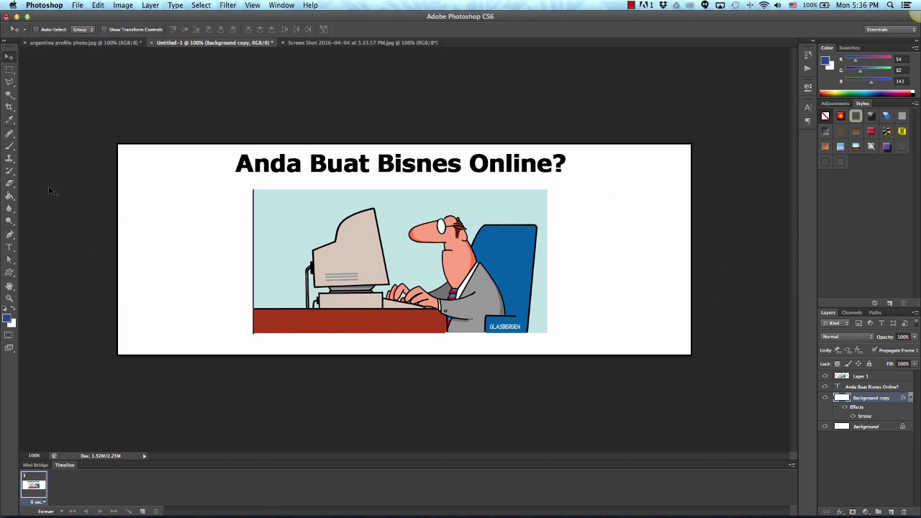
click(9, 272)
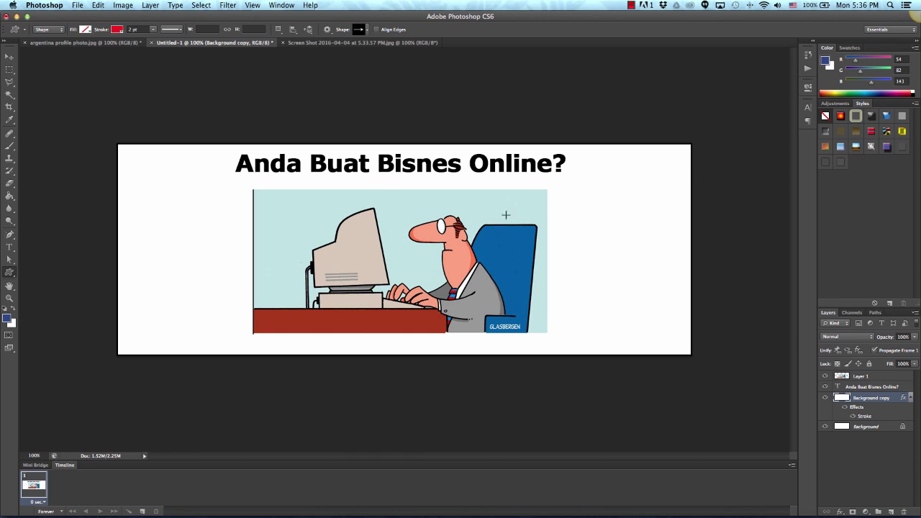
drag(596, 245, 665, 292)
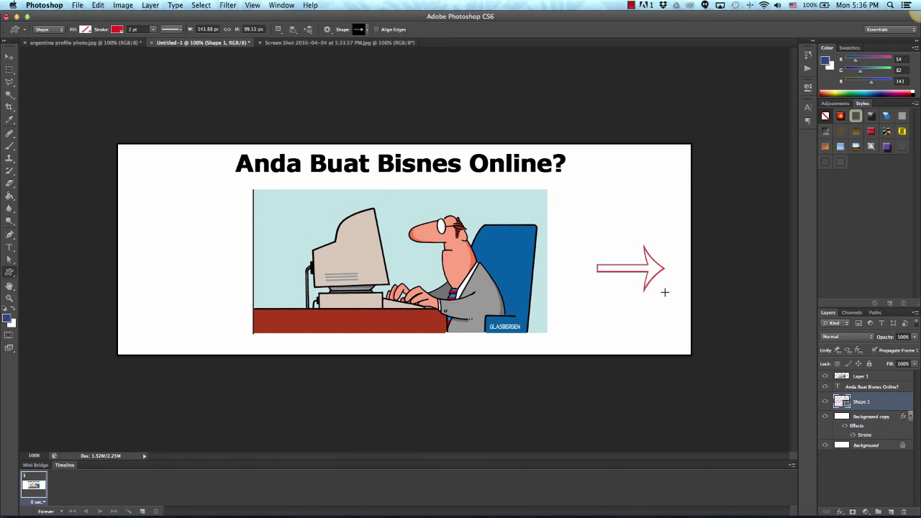
click(86, 29)
click(39, 85)
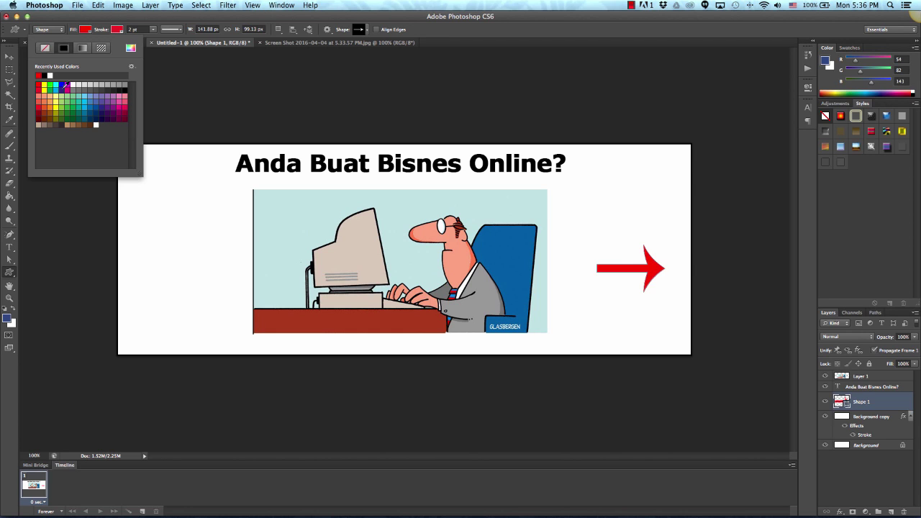
click(106, 26)
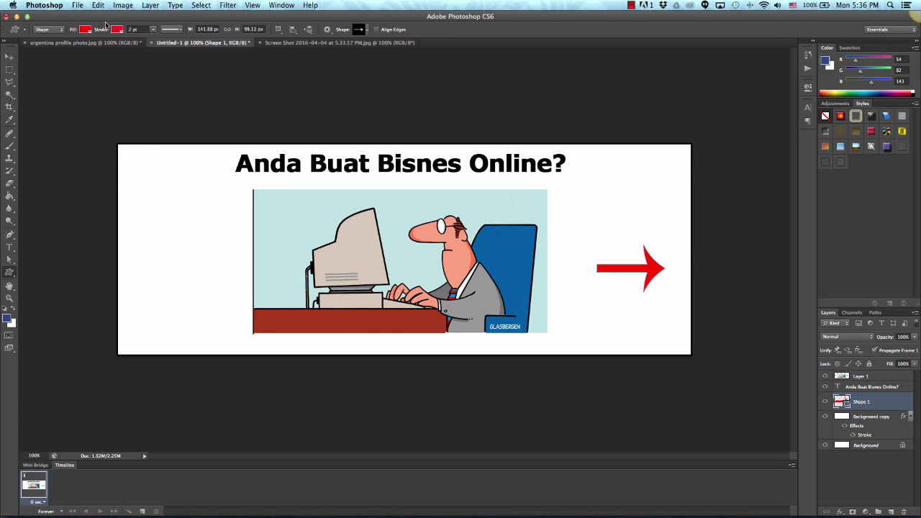
key(super+t)
drag(655, 231, 680, 315)
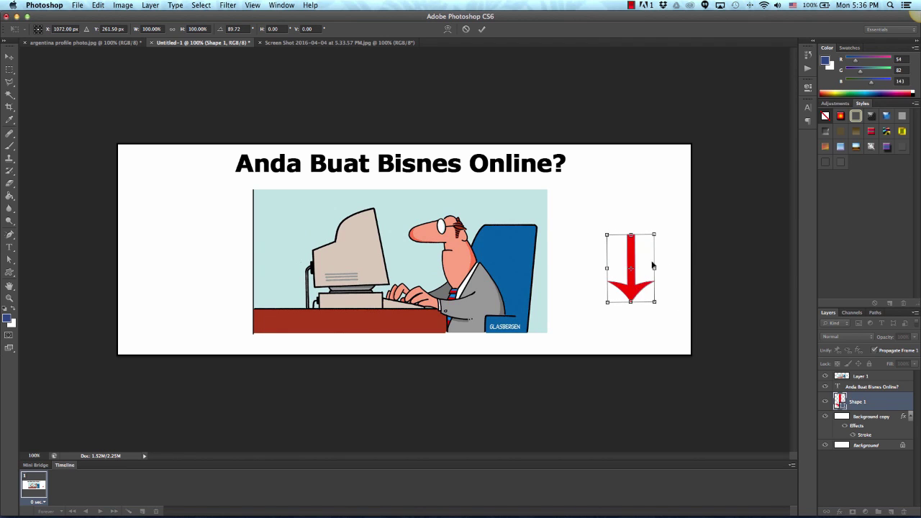
drag(646, 262, 643, 295)
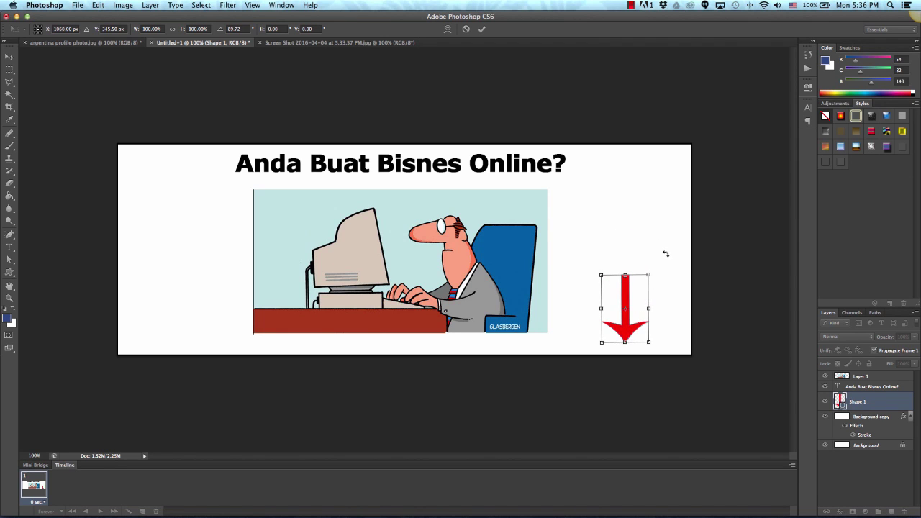
key(Return)
Re-export the banner for web as a GIF, overwriting the earlier banner file
key(super+alt+shift+s)
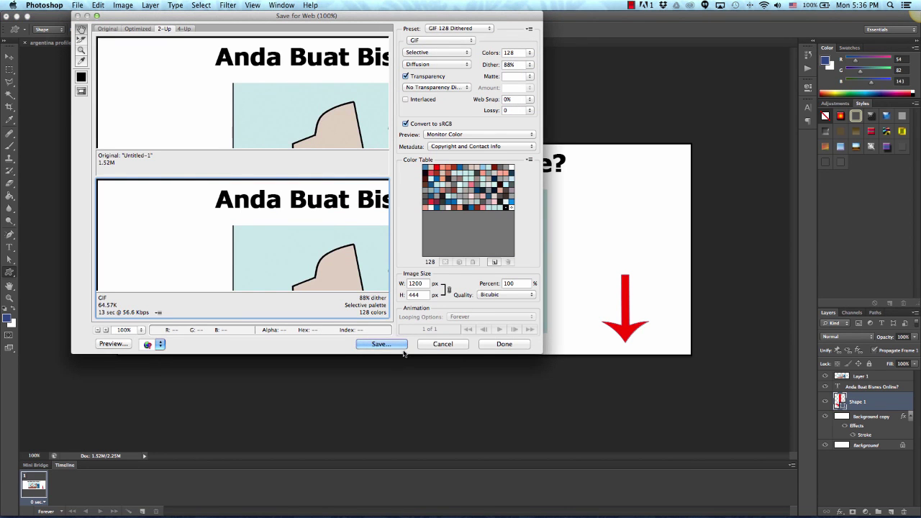
click(379, 344)
click(234, 137)
click(570, 314)
click(579, 266)
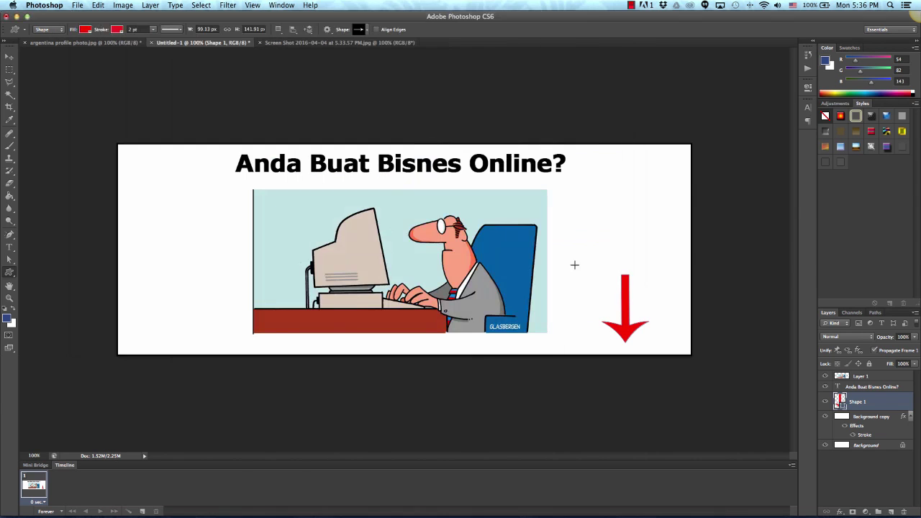
key(super+Tab)
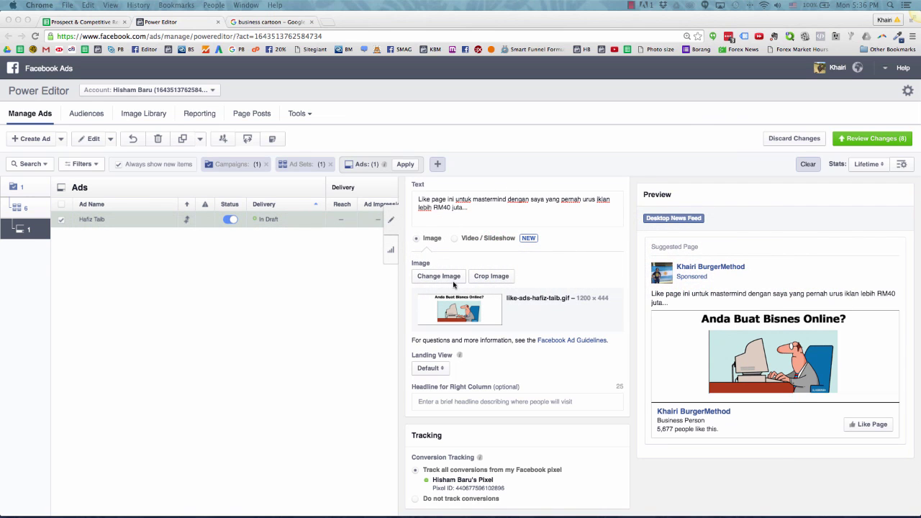
Swap the ad image for the updated red-arrow banner GIF and confirm it
click(441, 278)
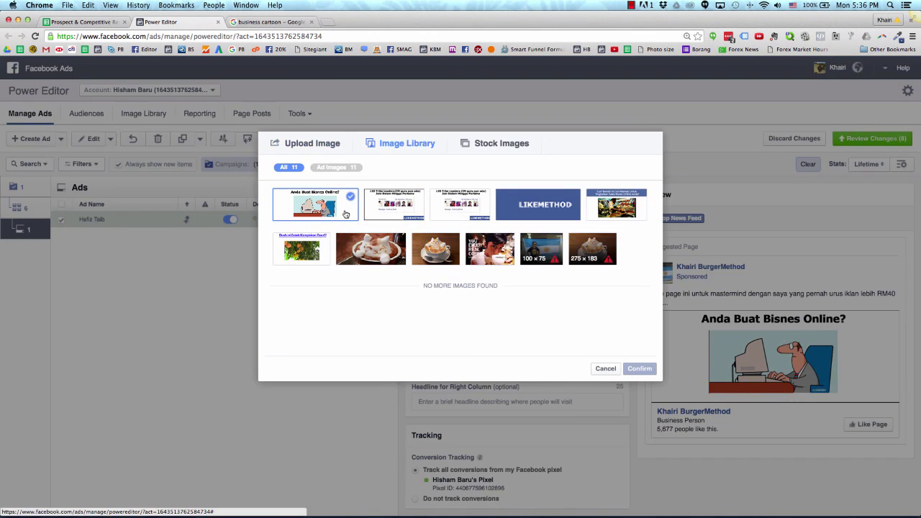
click(302, 148)
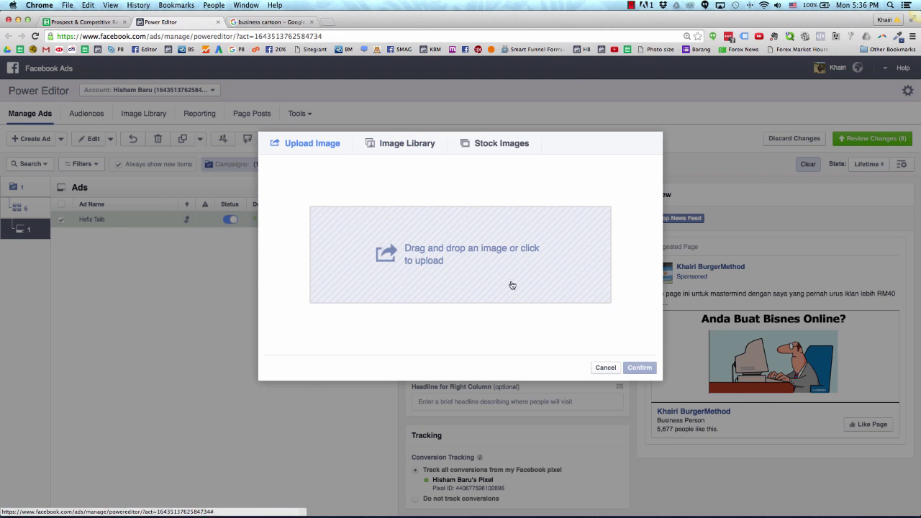
click(522, 278)
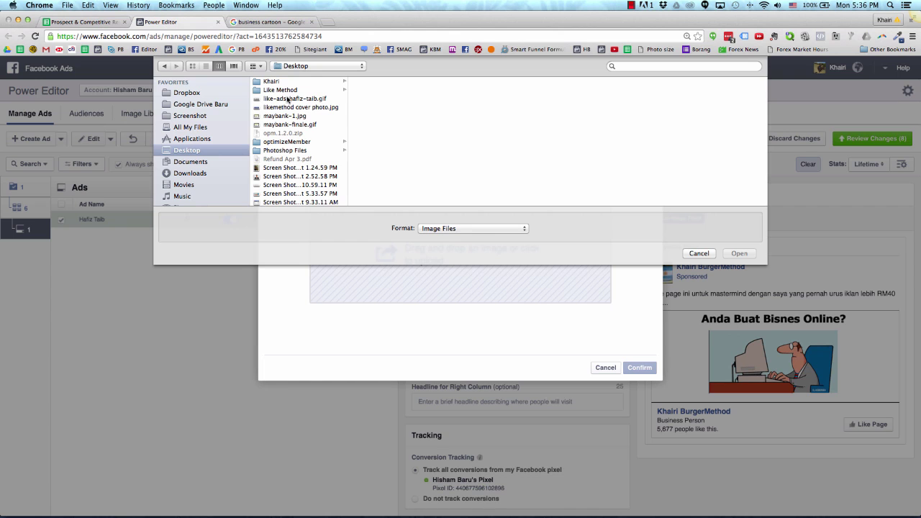
click(287, 99)
click(739, 253)
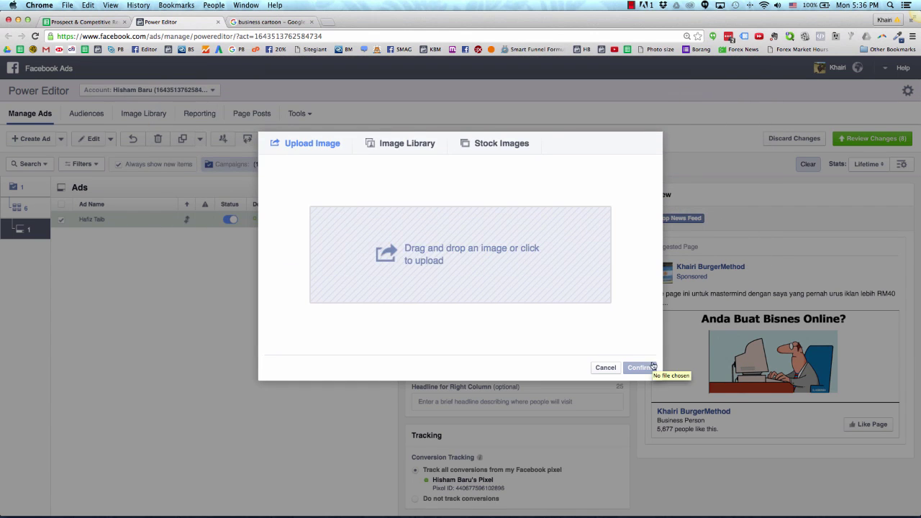
click(648, 371)
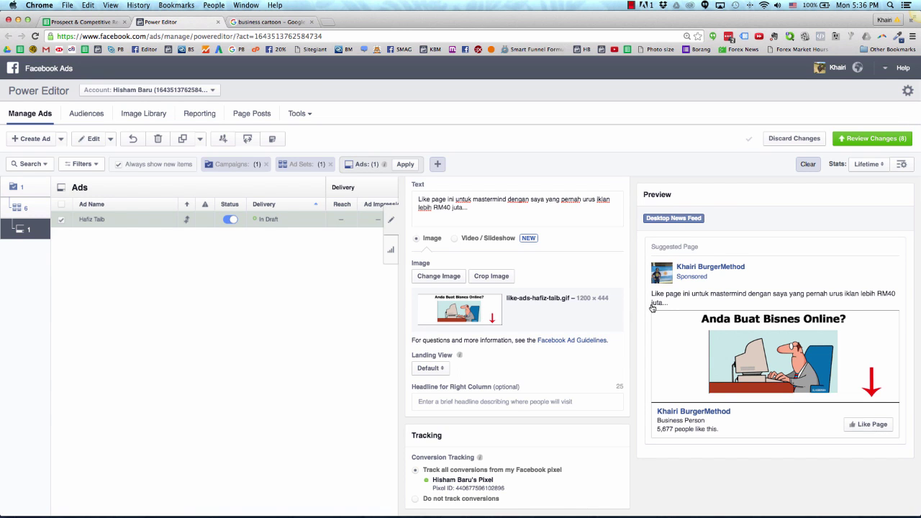
key(super+Tab)
key(super+Tab)
key(super+Tab)
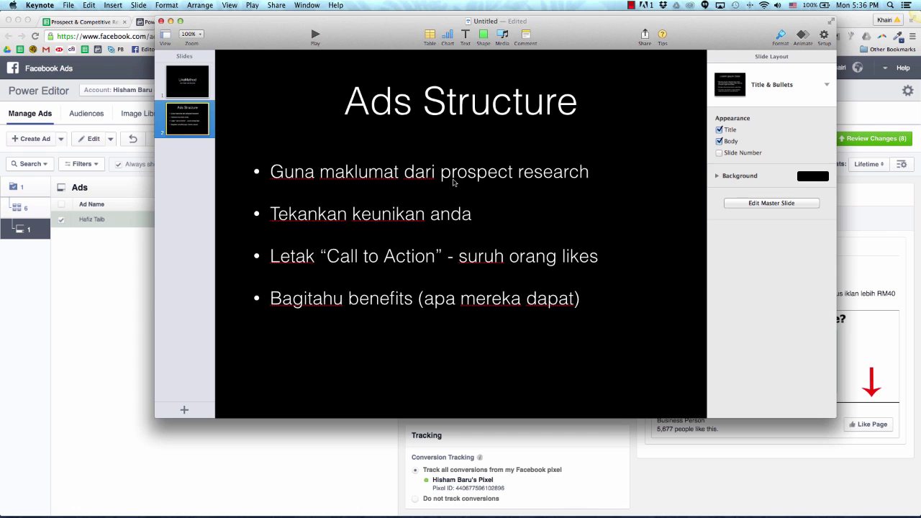
key(super+Tab)
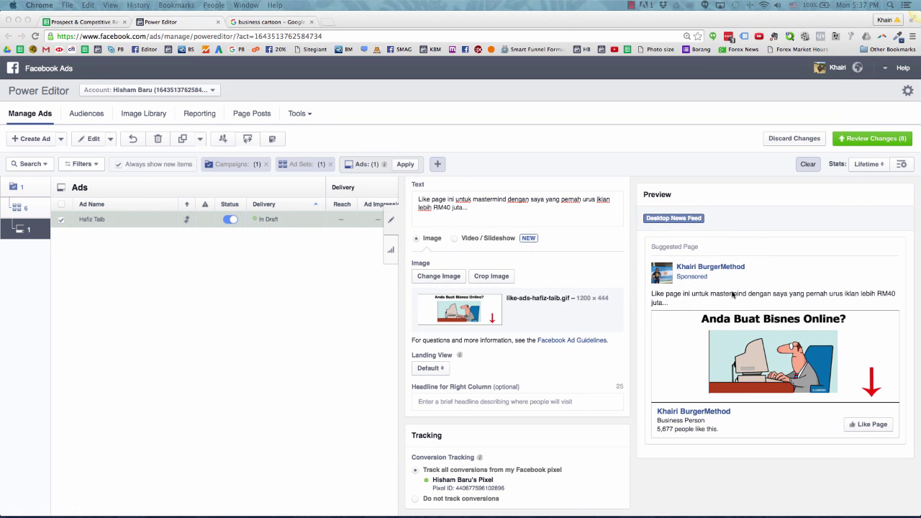
key(super+Tab)
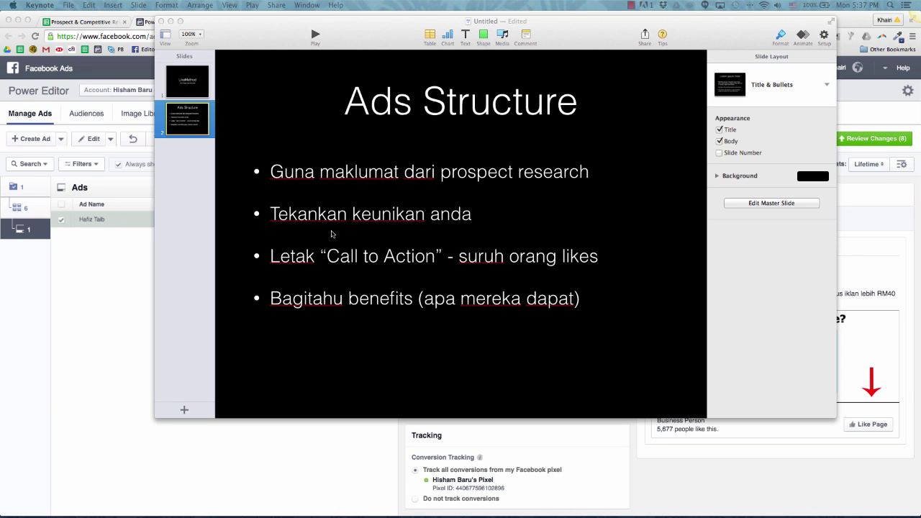
key(super+Tab)
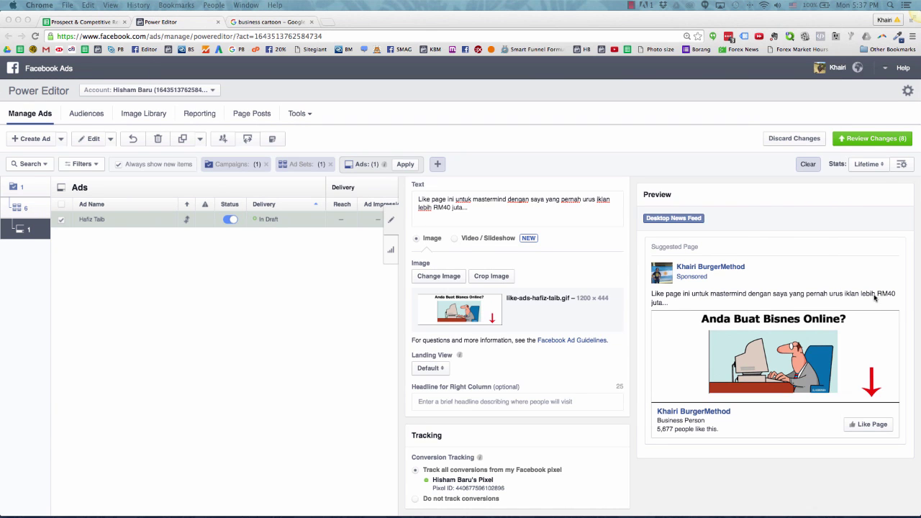
key(super+Tab)
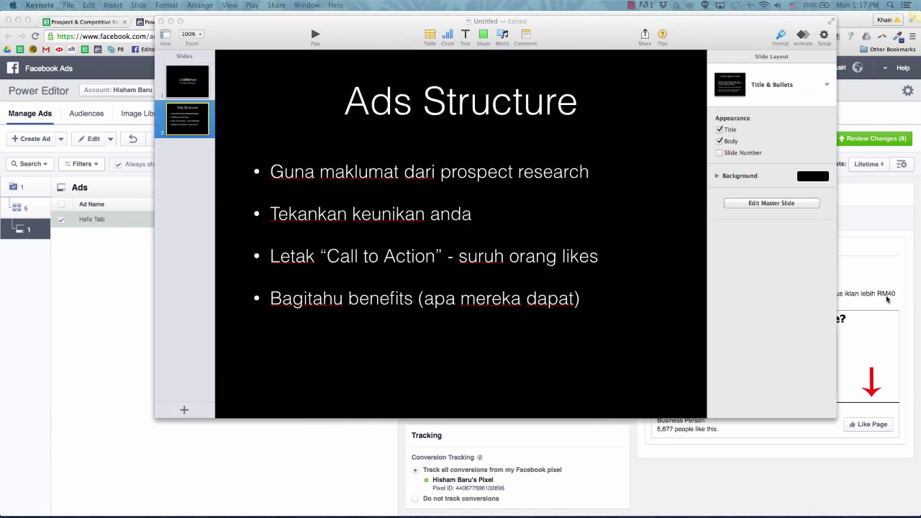
key(super+Tab)
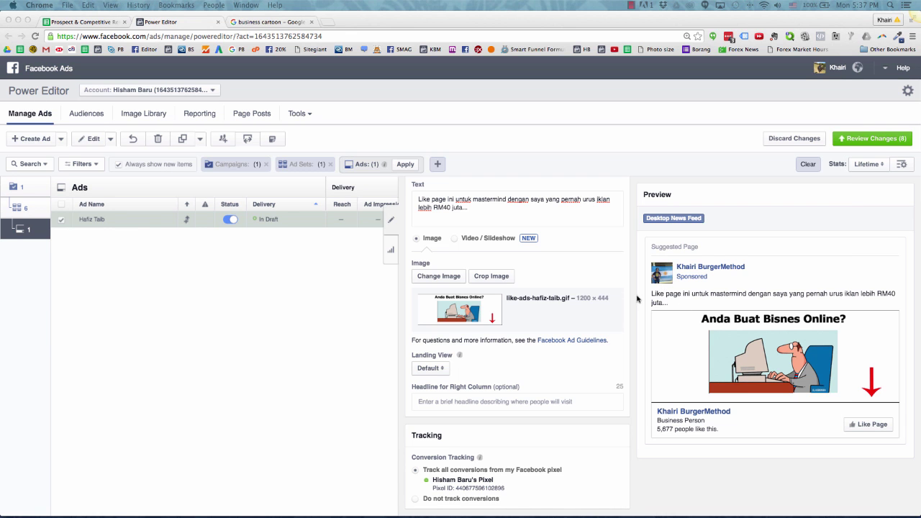
key(super+Tab)
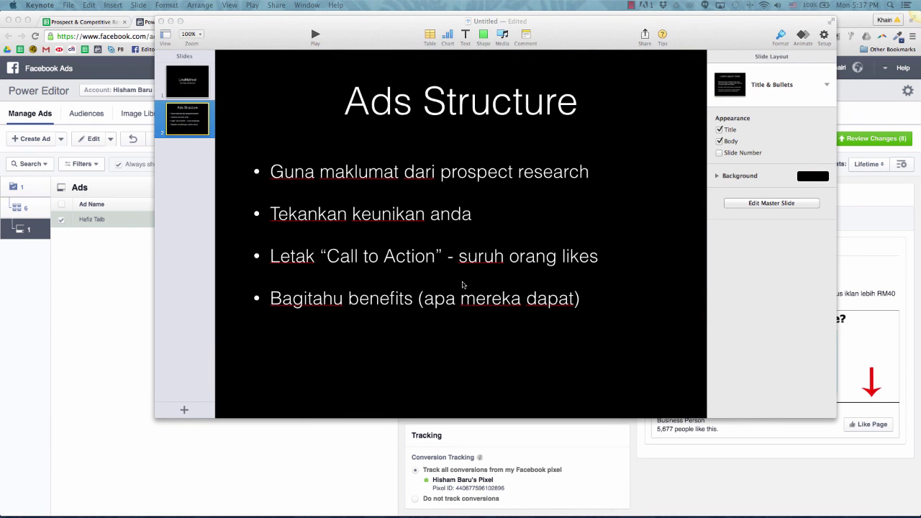
key(super+Tab)
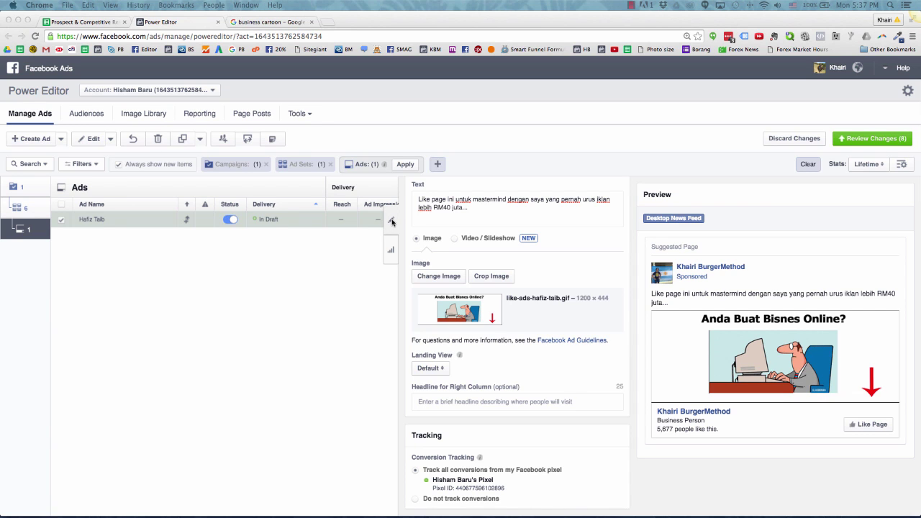
Review the new campaign, six ad sets and single ad, then publish them
click(876, 140)
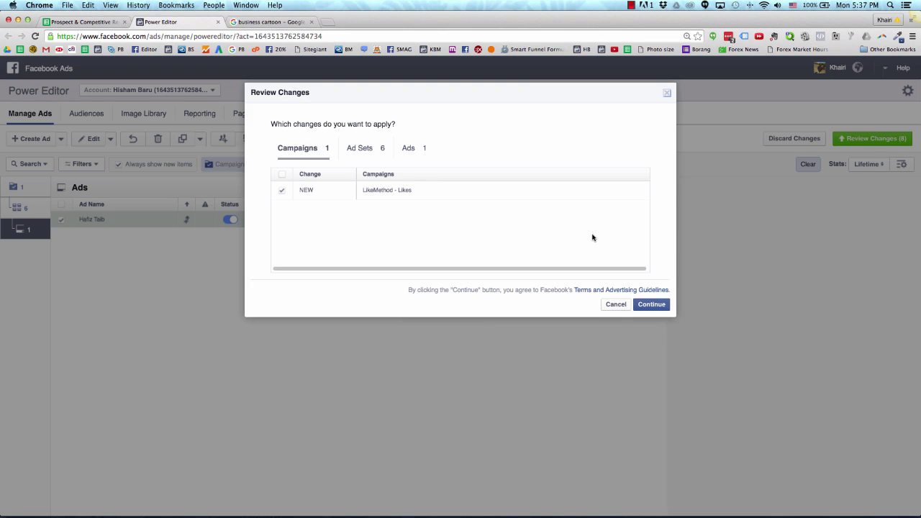
click(370, 157)
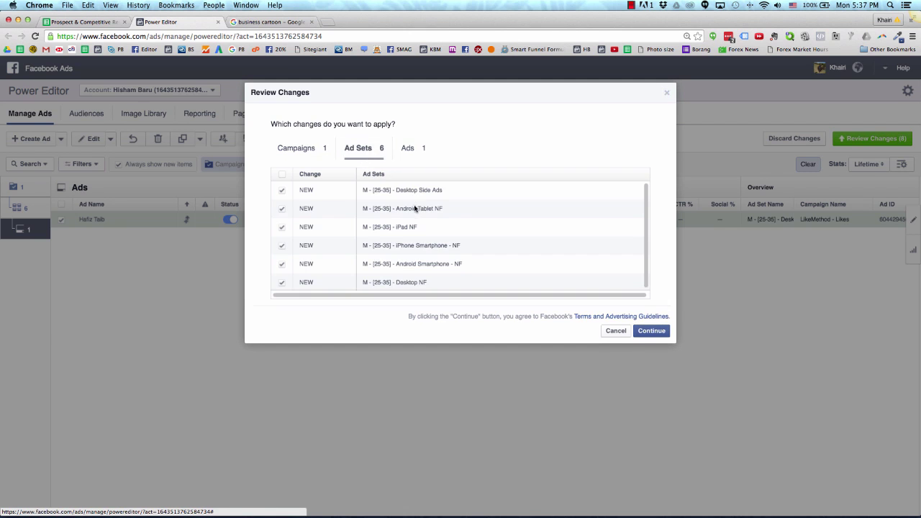
click(422, 151)
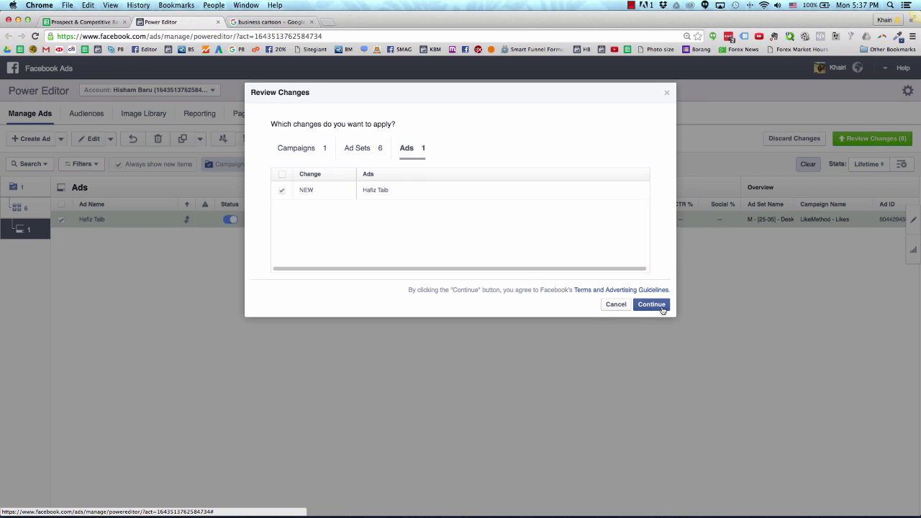
click(661, 307)
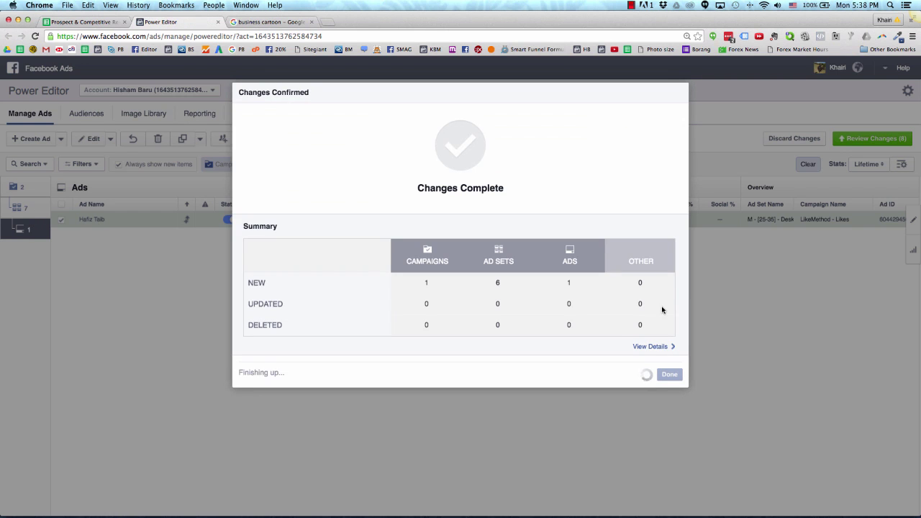
Close the changes-confirmed summary, clear the Ad Sets filter, and list the campaign's ad sets
click(666, 375)
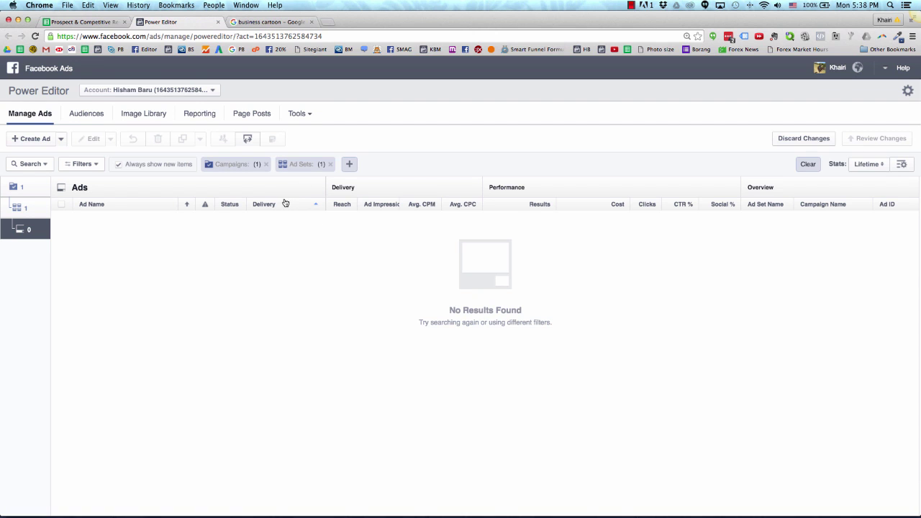
click(330, 165)
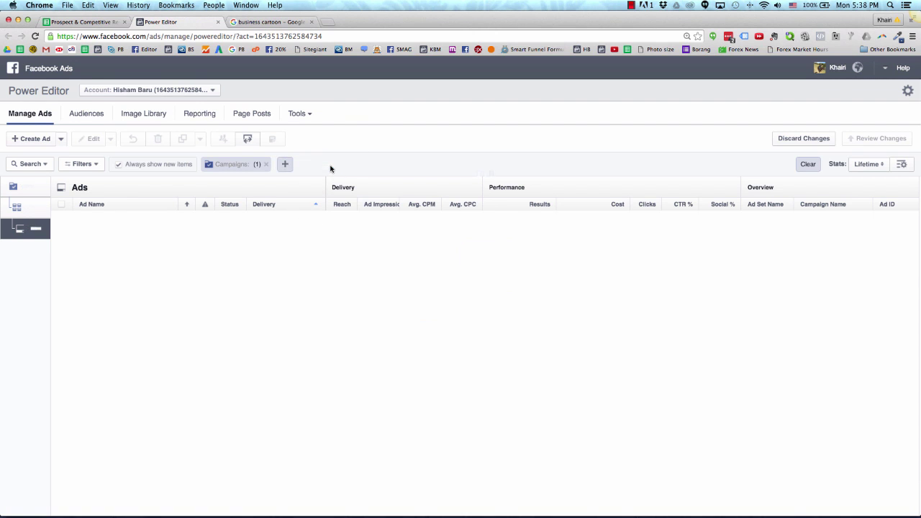
click(33, 208)
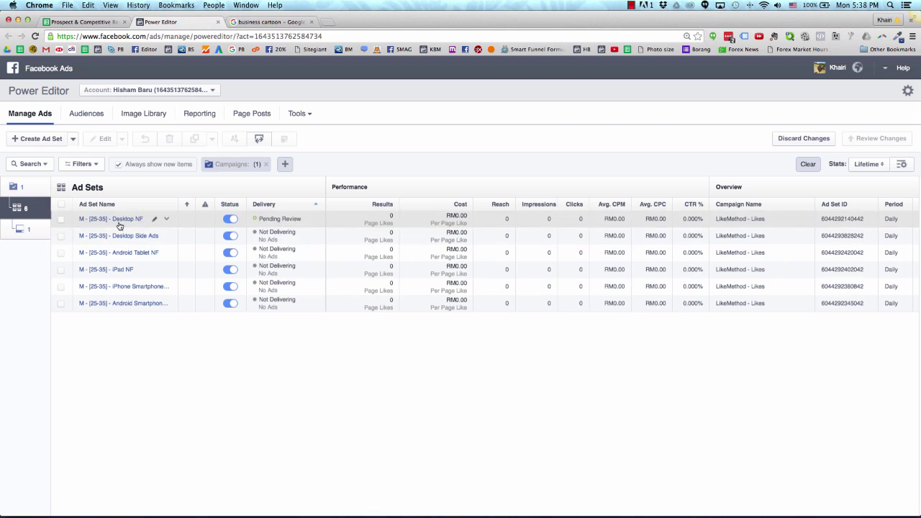
Select the published ad in the Ads list and widen the Ad Set Name column
click(26, 229)
click(62, 222)
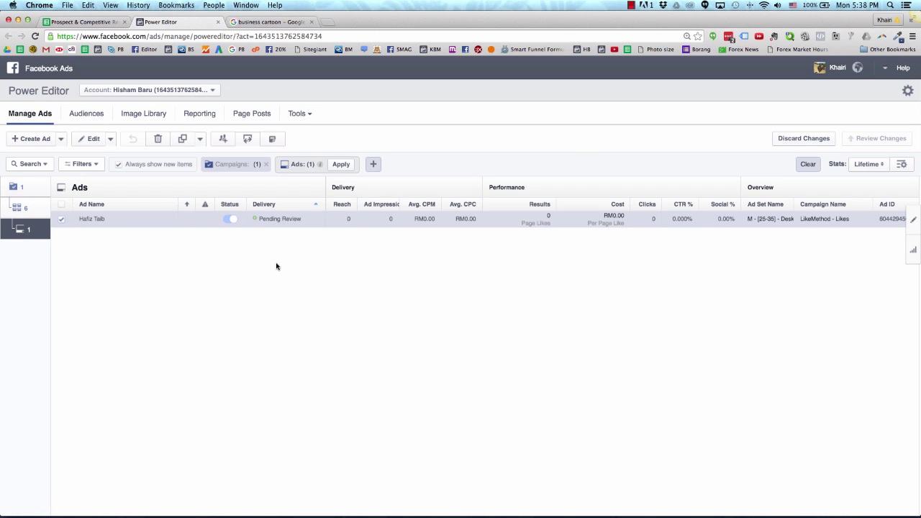
drag(794, 204, 853, 207)
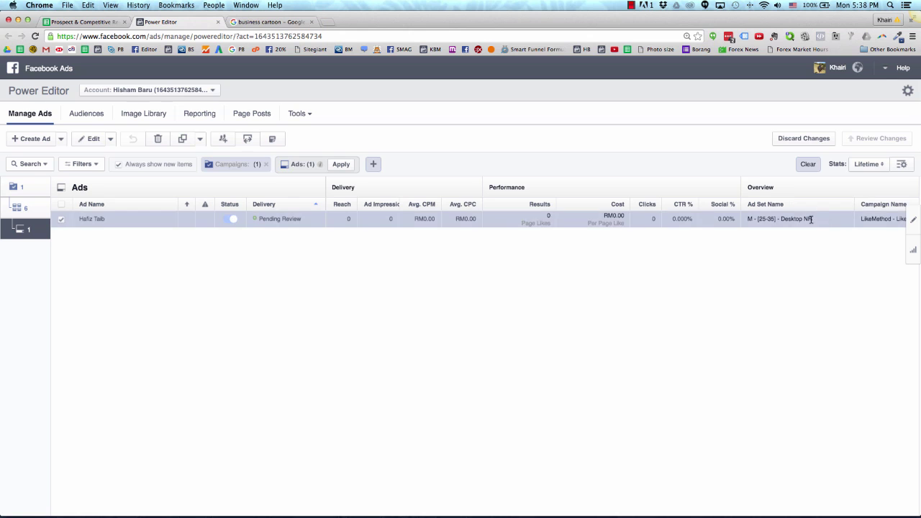
Start duplicating the ad into an existing campaign, search 'likes', then cancel and list campaigns
click(185, 139)
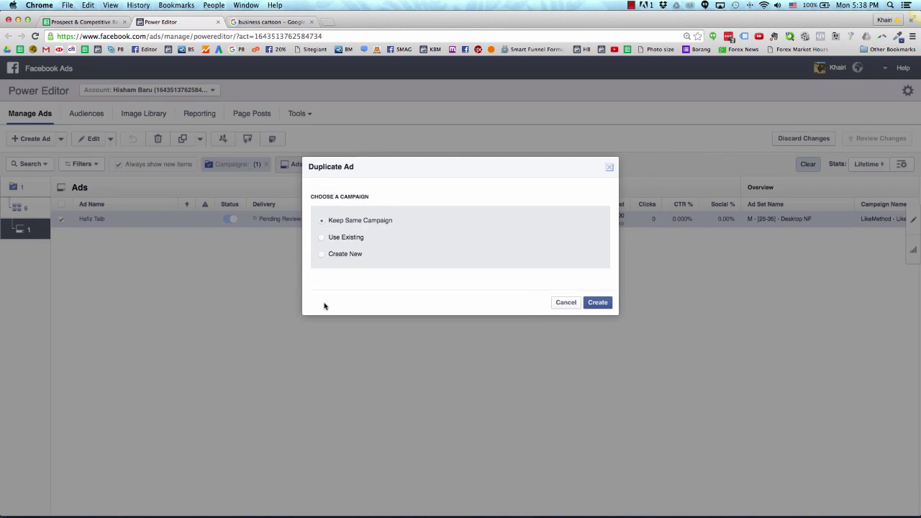
click(346, 239)
click(448, 236)
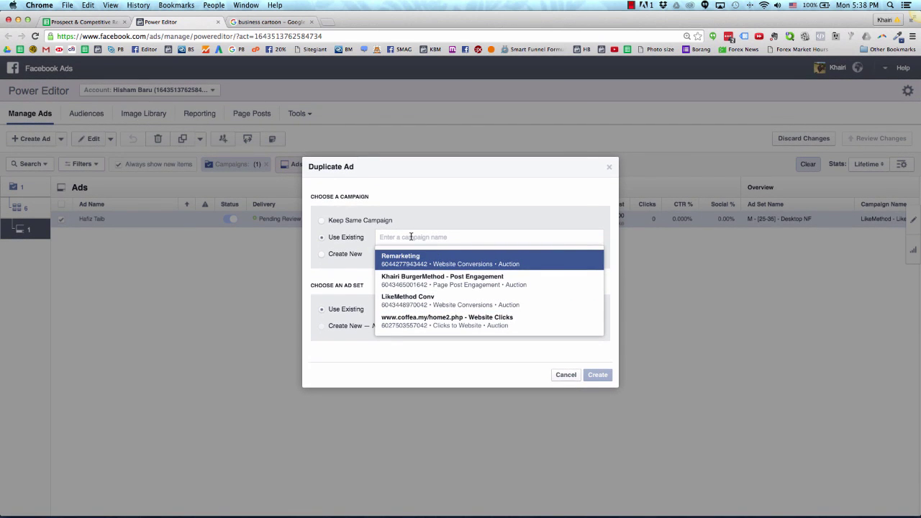
text(likes)
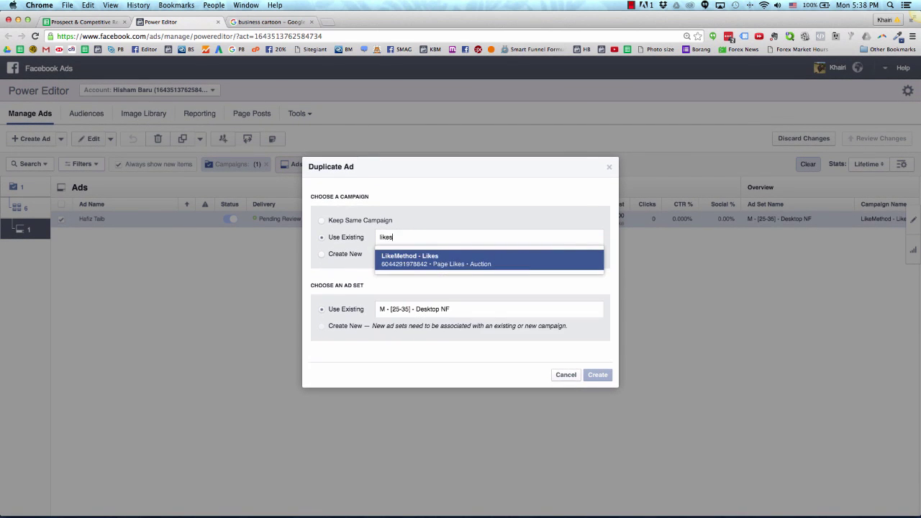
double_click(411, 236)
double_click(417, 235)
key(BackSpace)
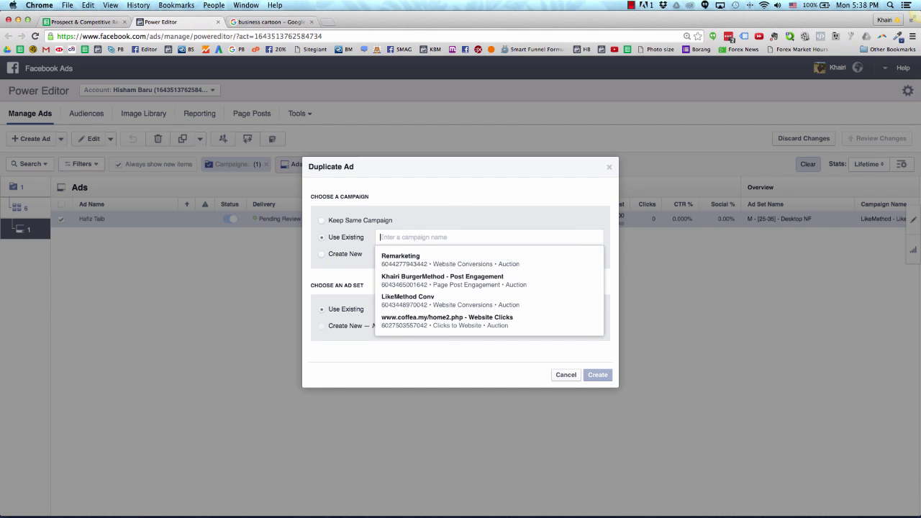
click(610, 171)
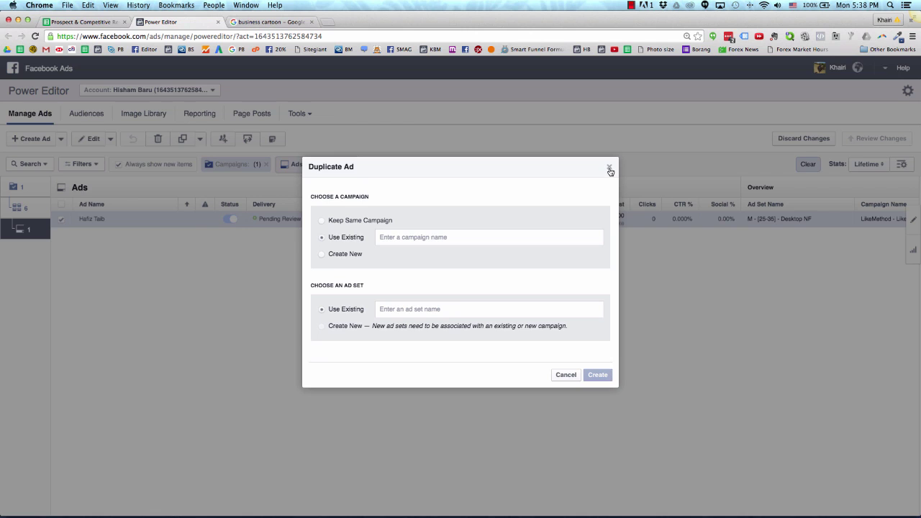
click(610, 171)
click(34, 185)
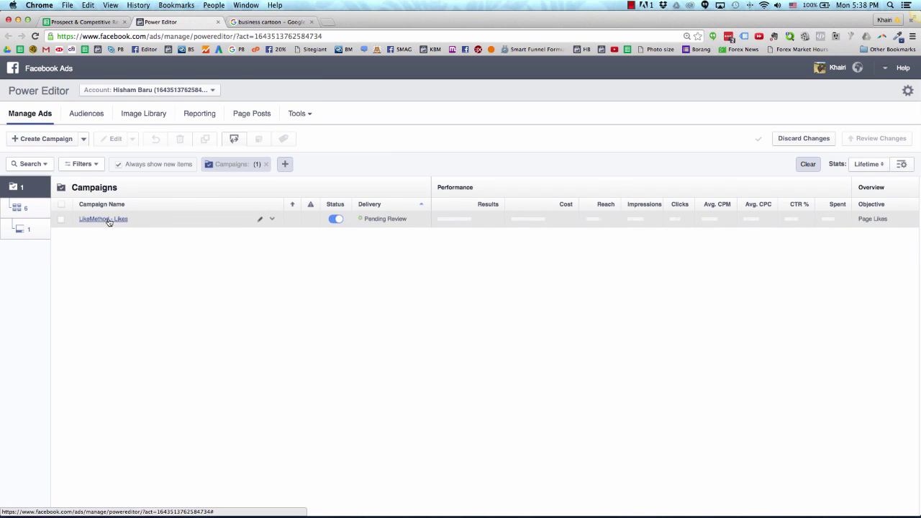
Begin duplicating the ad into the existing LikeMethod - Likes campaign
click(26, 234)
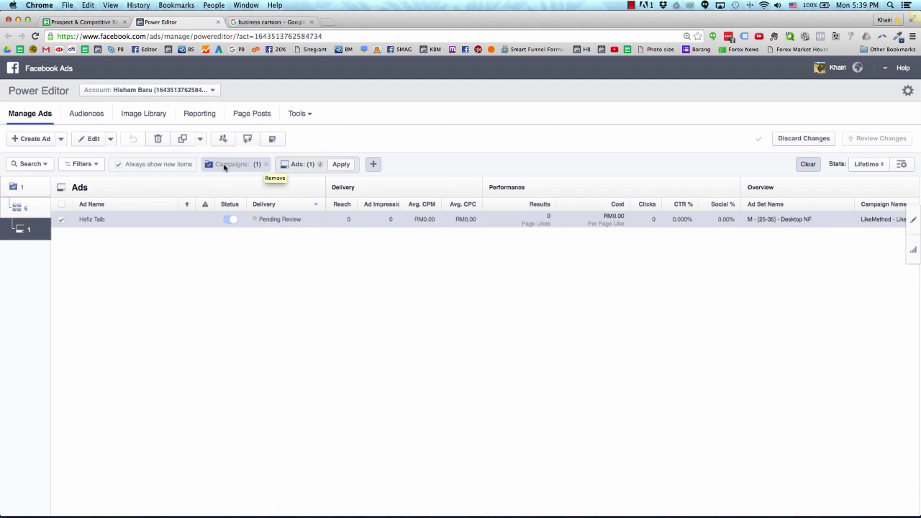
click(181, 140)
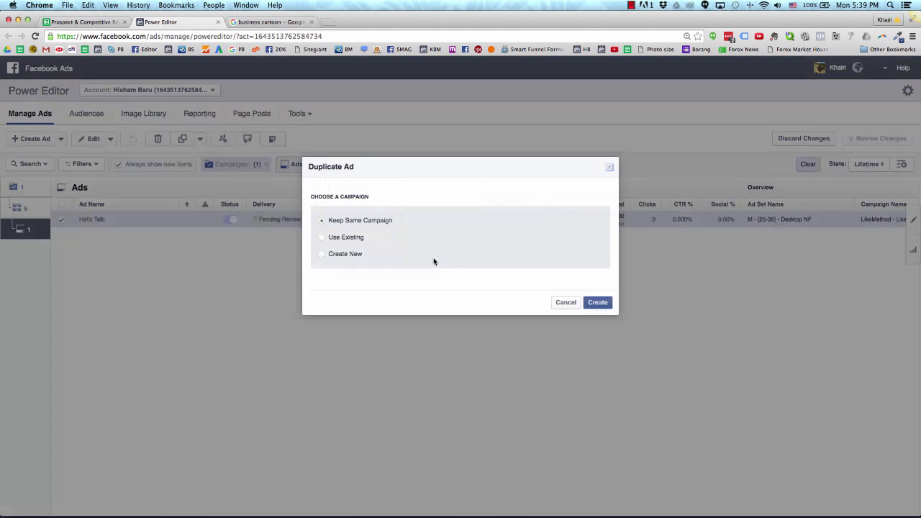
click(341, 240)
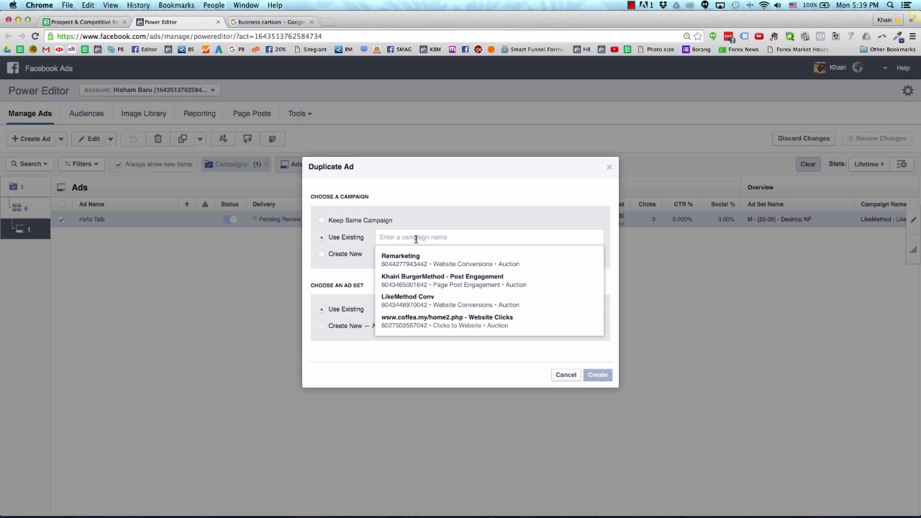
text(like)
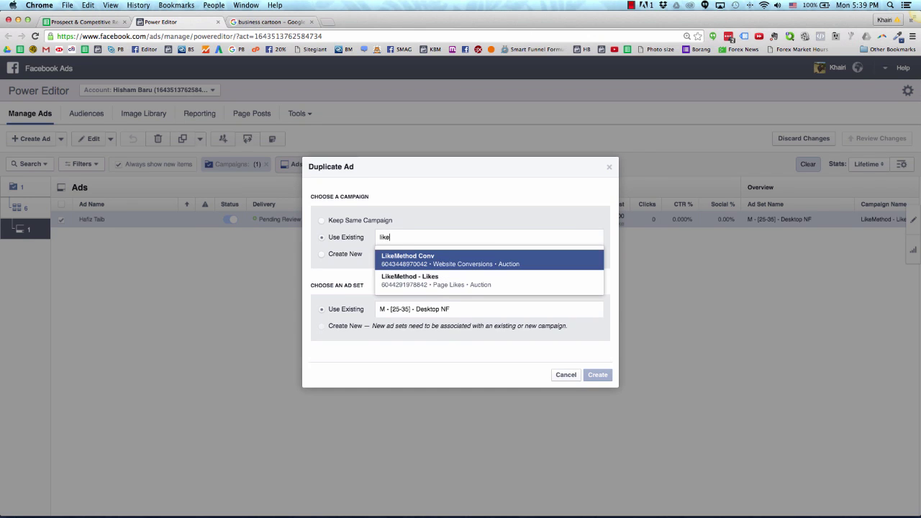
click(407, 278)
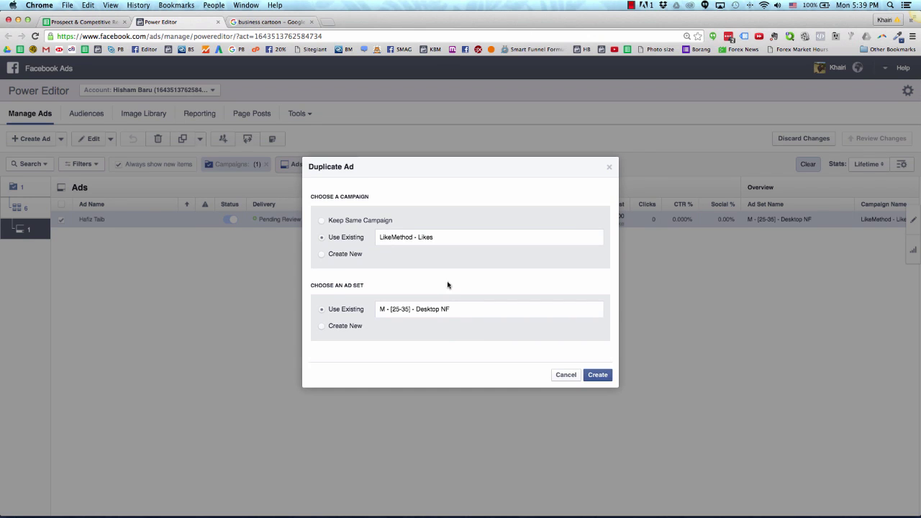
Swap the target ad set to M - [25-35] - Android Tablet NF and create the copy
click(396, 310)
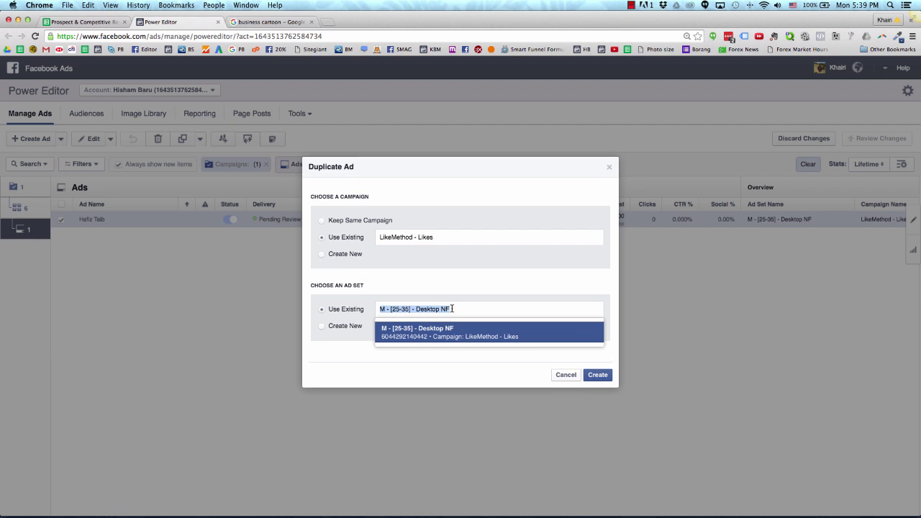
key(BackSpace)
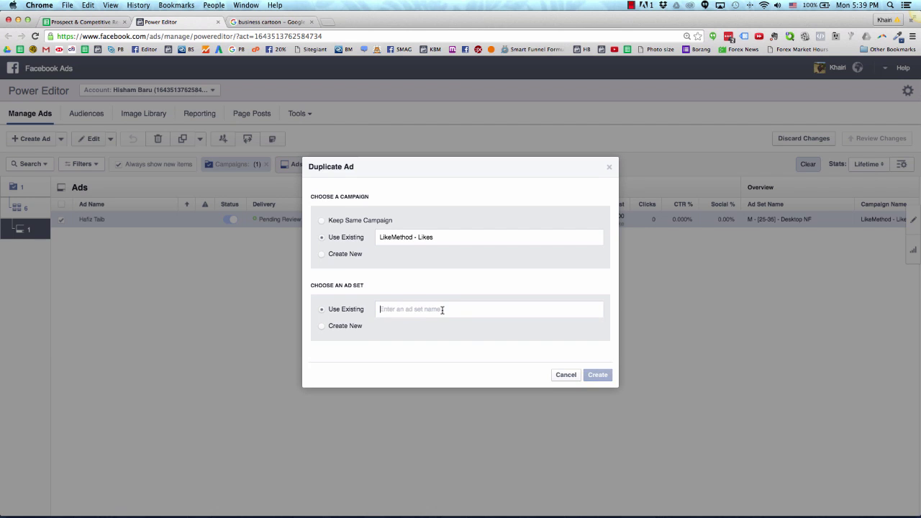
text(a)
key(BackSpace)
key(BackSpace)
text(and)
click(487, 332)
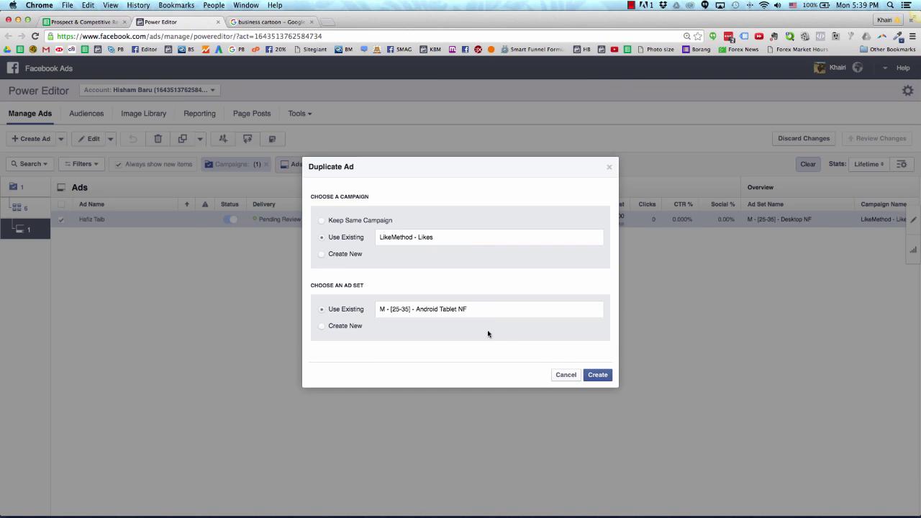
click(603, 376)
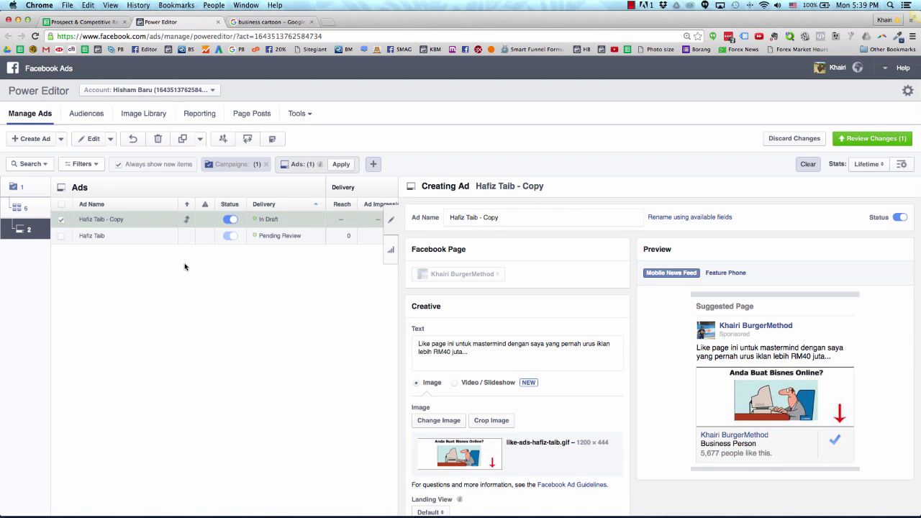
click(396, 226)
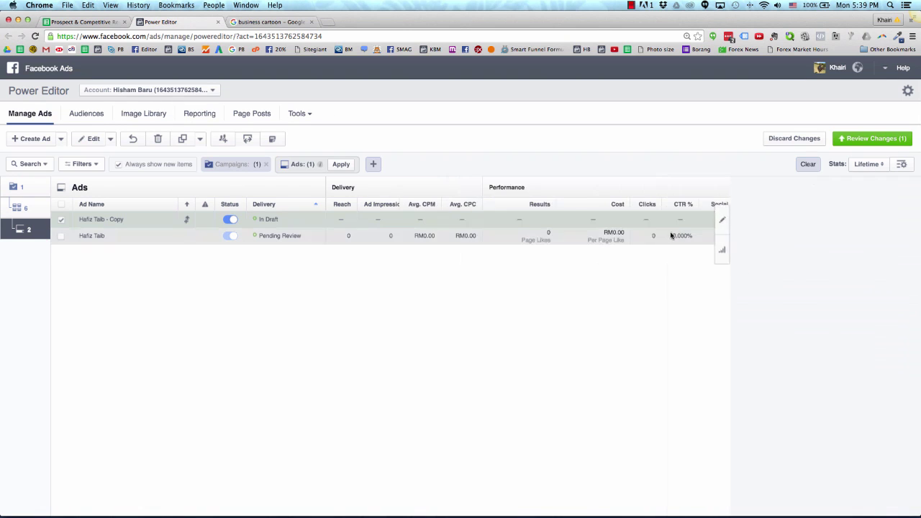
click(915, 220)
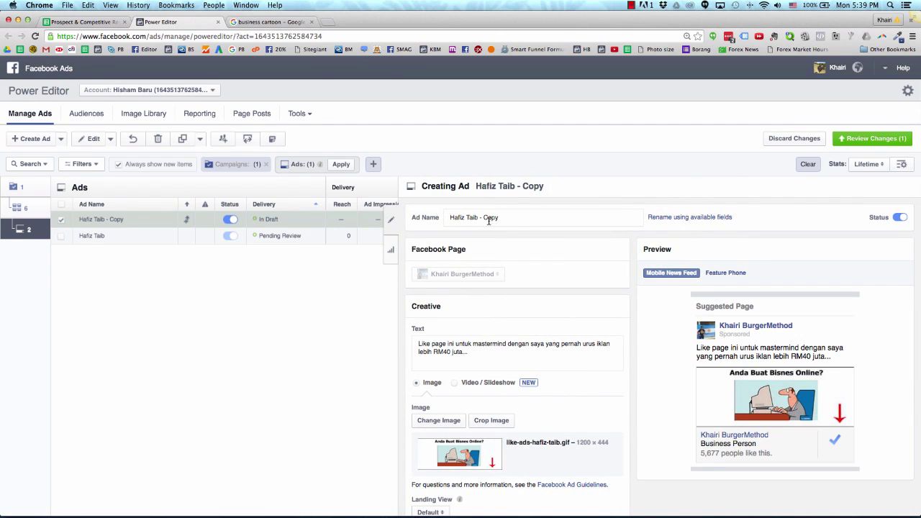
drag(481, 218, 526, 224)
scroll(612, 345, down, 1)
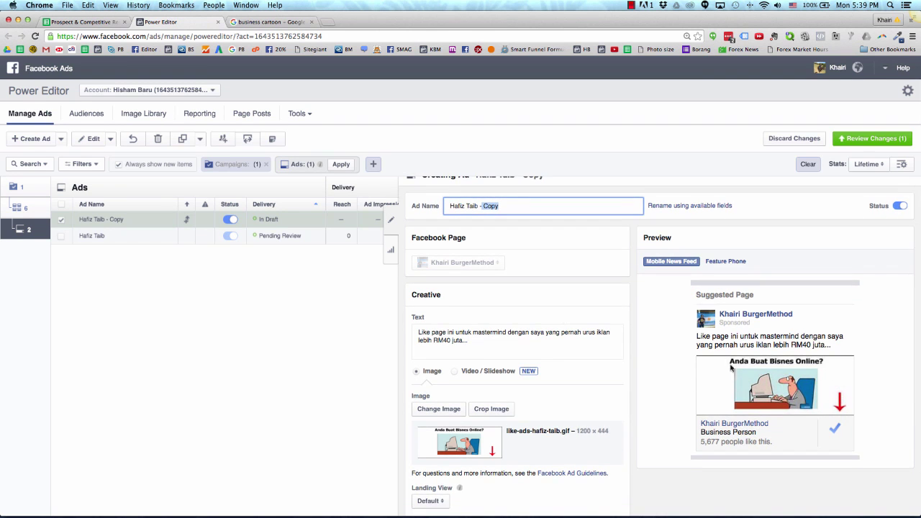
scroll(662, 347, down, 1)
scroll(719, 324, down, 4)
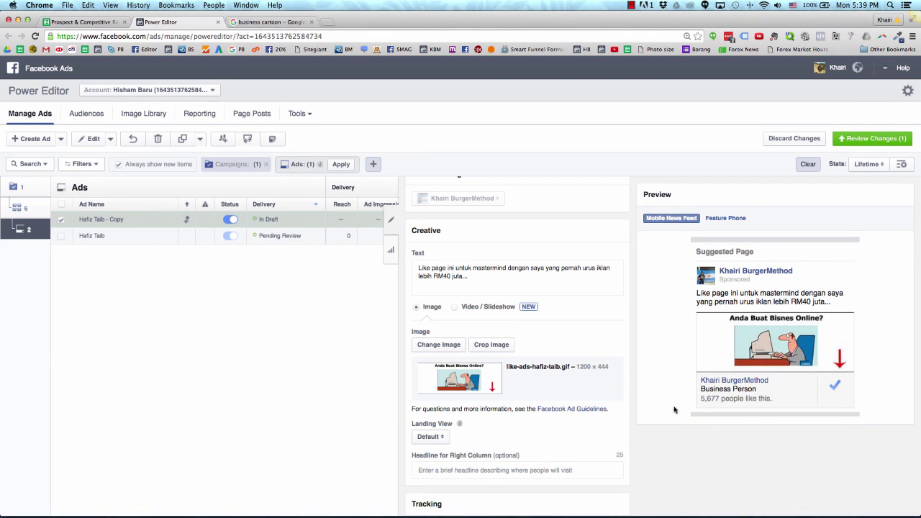
scroll(513, 256, up, 3)
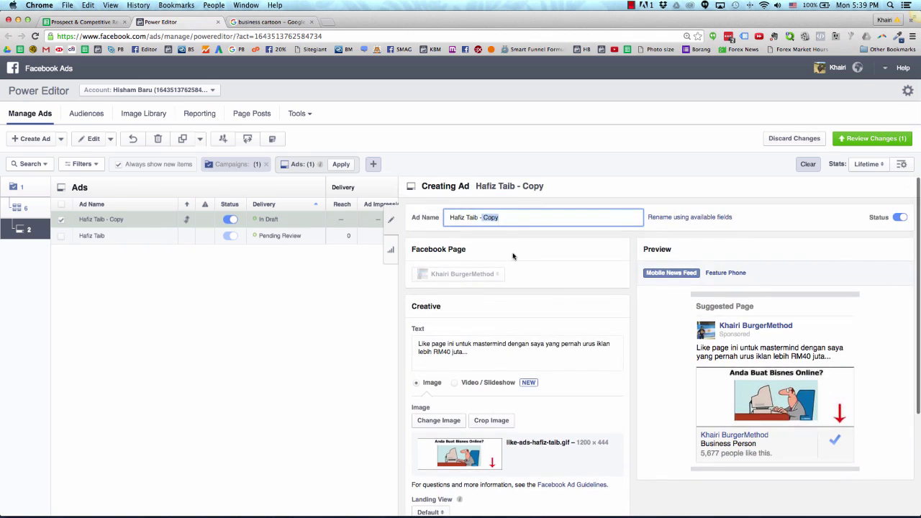
click(391, 220)
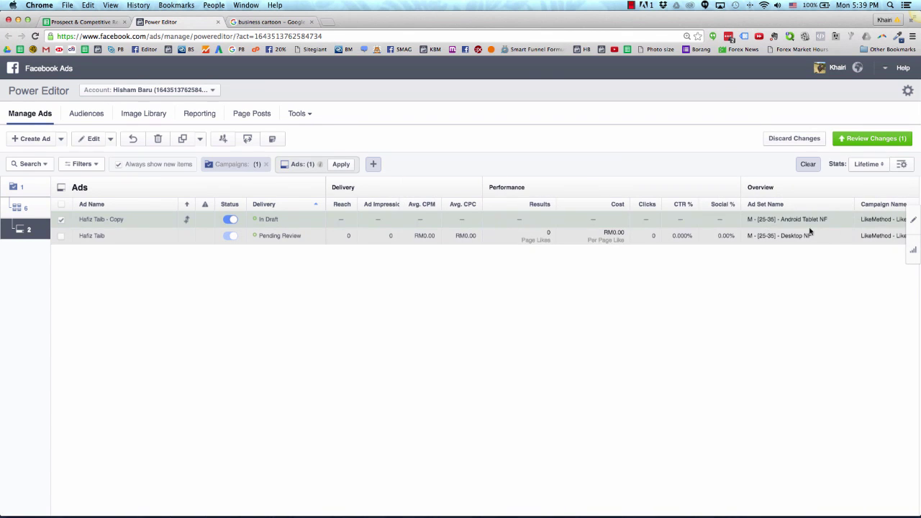
click(909, 223)
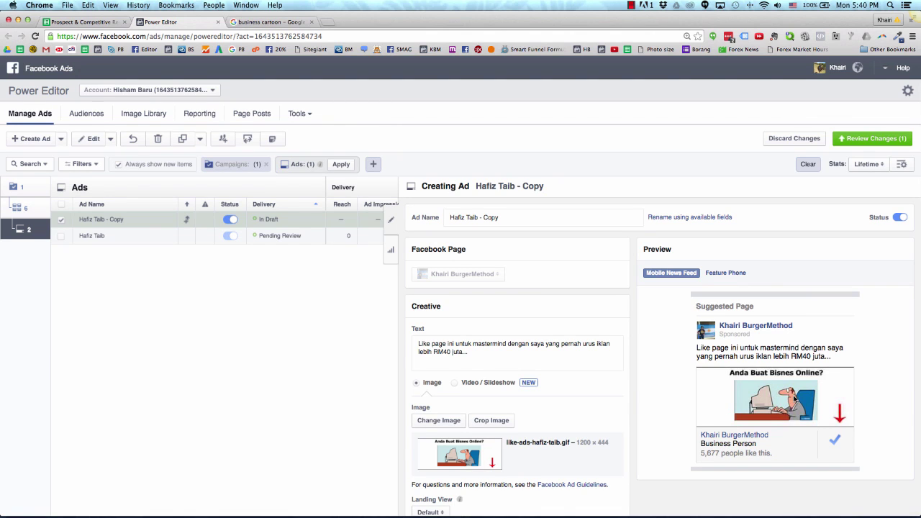
click(119, 236)
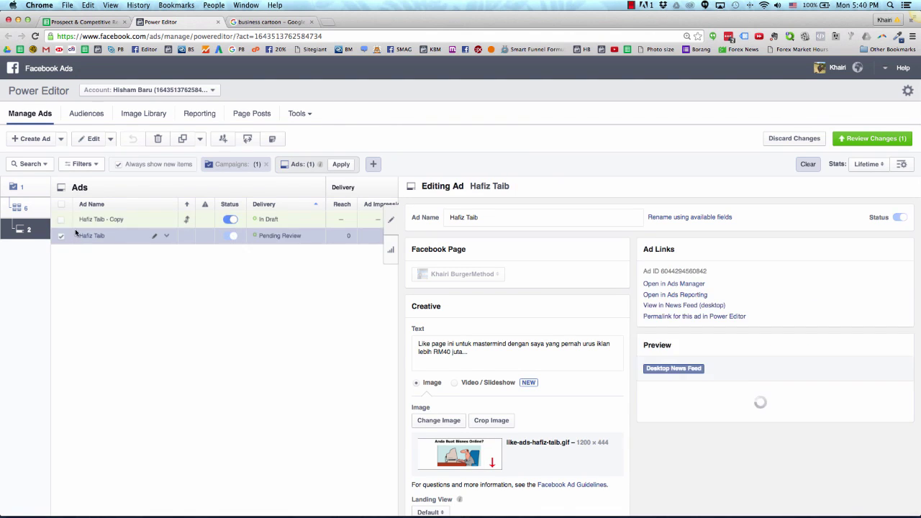
scroll(685, 340, down, 3)
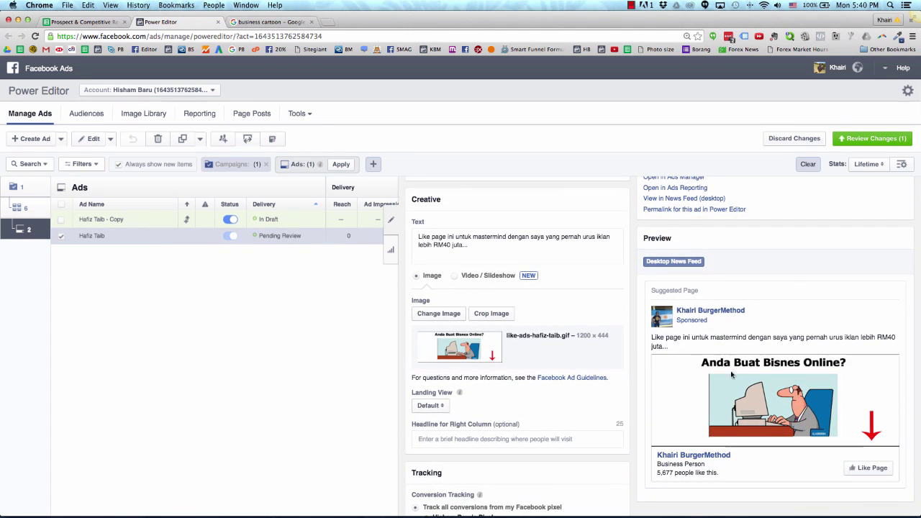
click(115, 219)
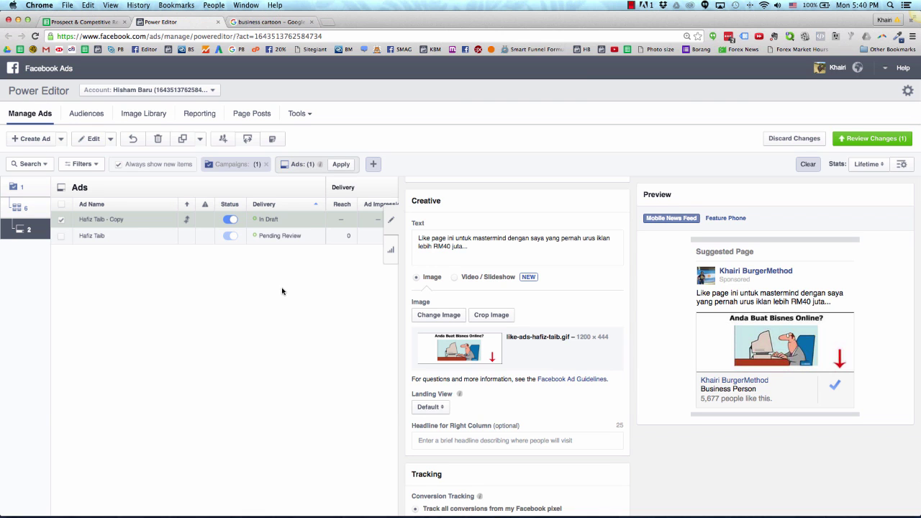
Glance at the Prospect & Competitive Research spreadsheet in Chrome, then return to Photoshop
key(super+Tab)
key(super+Tab)
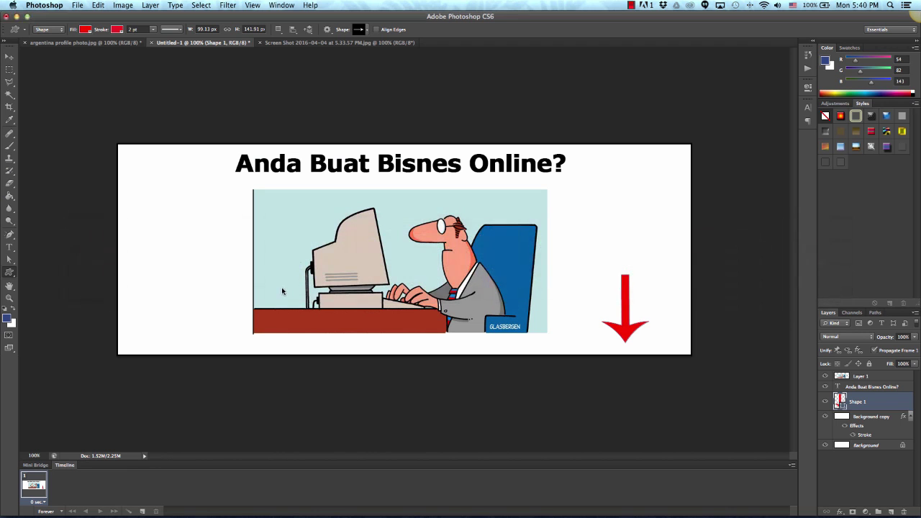
key(super+Tab)
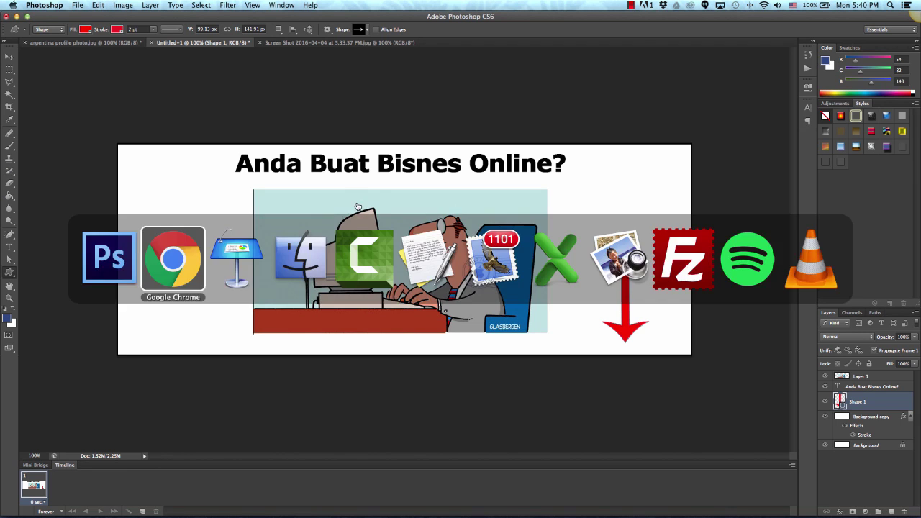
click(93, 23)
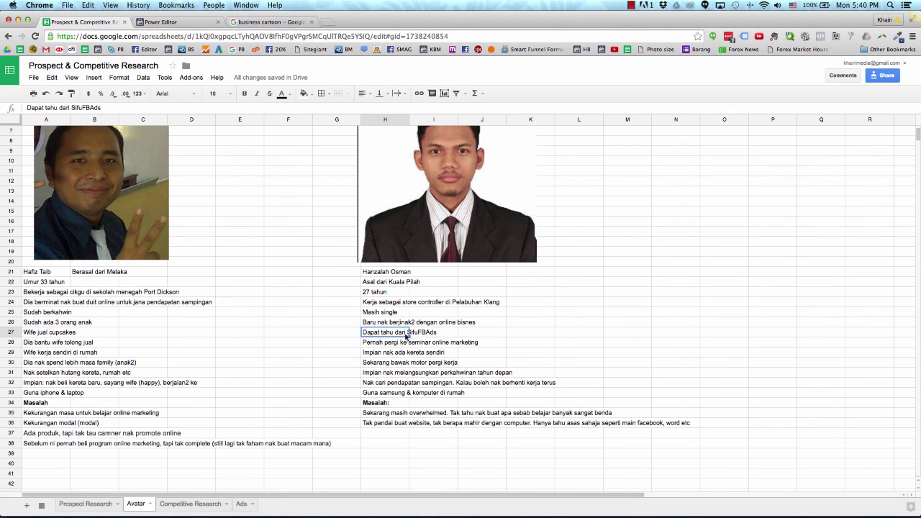
key(super+Tab)
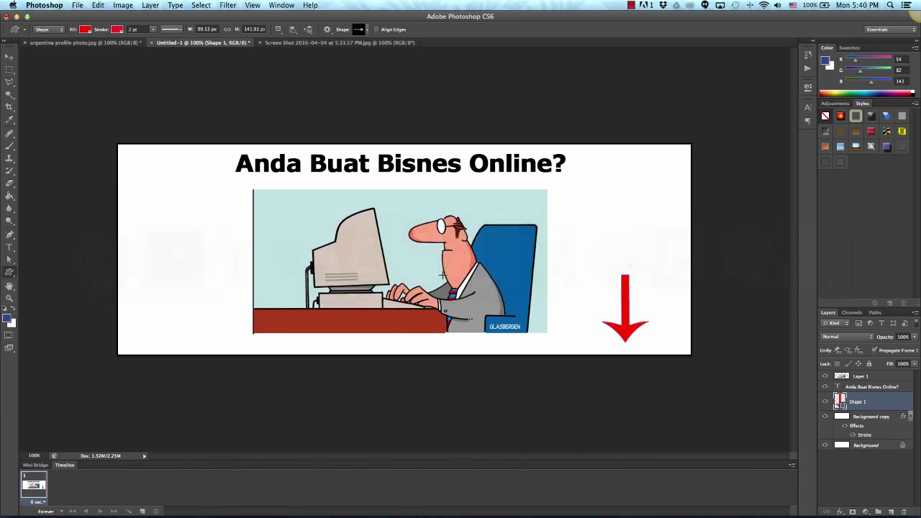
Replace 'Buat' in the banner headline with 'Baru Nak Mula' and commit the edit
key(t)
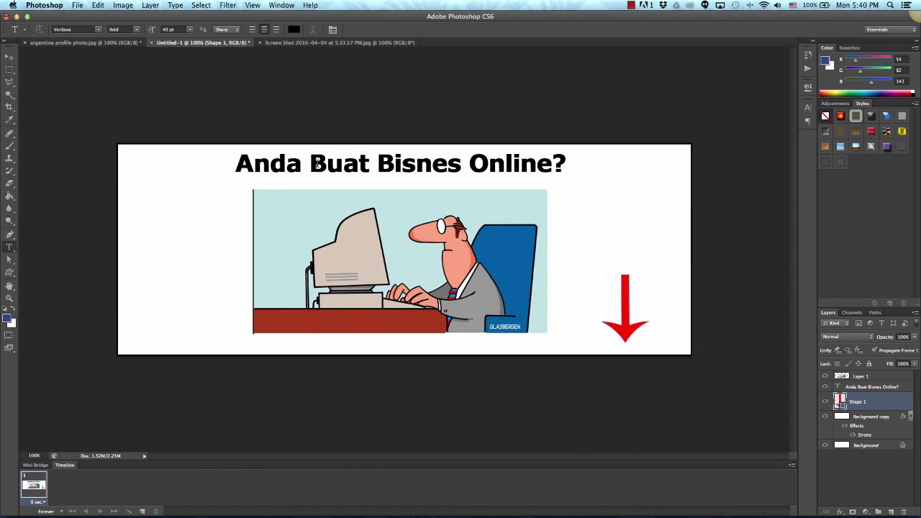
drag(310, 164, 365, 165)
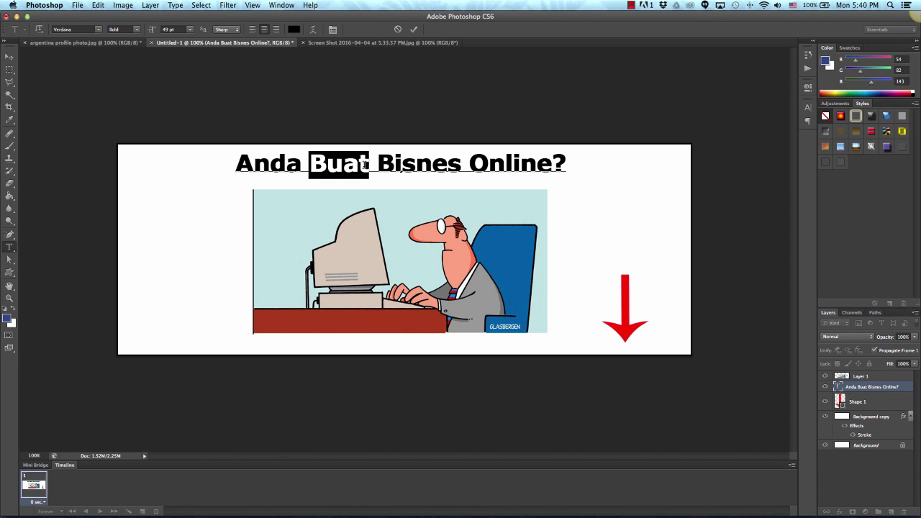
text(Baru Na)
key(Right)
text(k Mula)
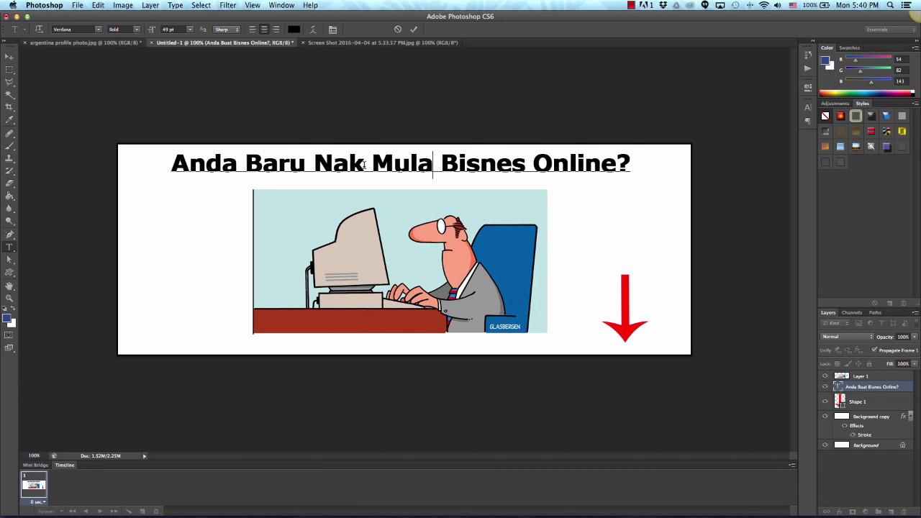
click(414, 30)
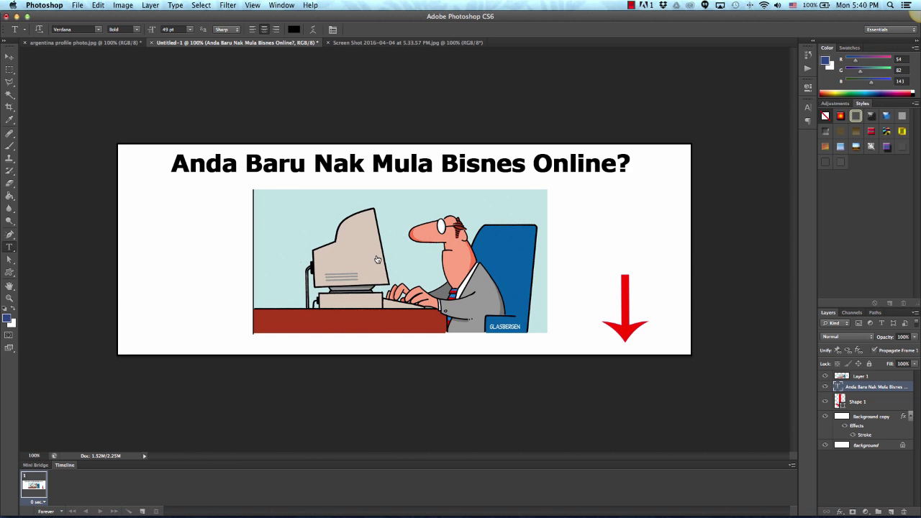
key(super+Tab)
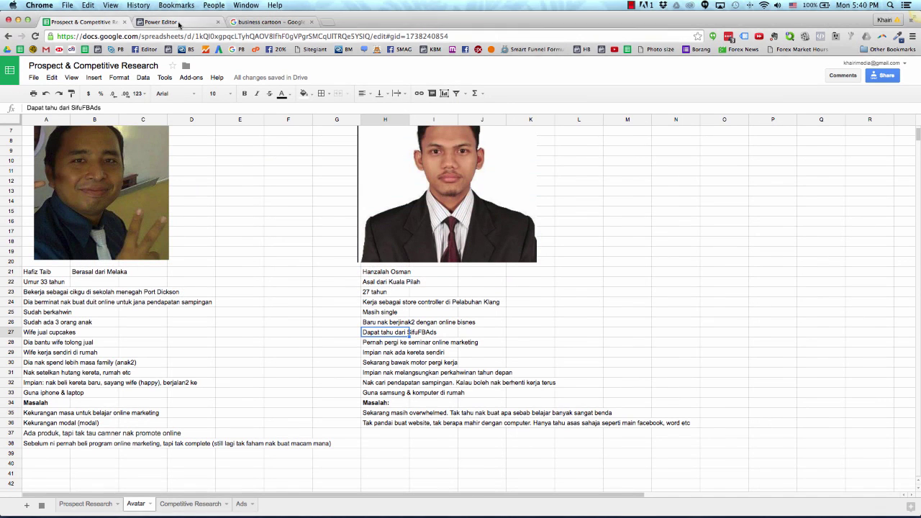
Bring the Power Editor tab back up in Chrome to review the duplicated draft ads
click(165, 22)
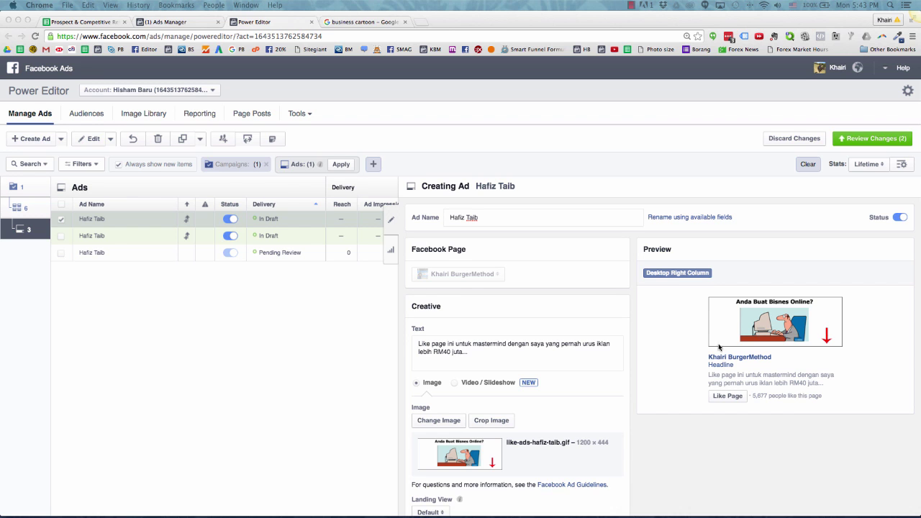
Enter 'Klik Button Like Page' in Headline for Right Column and check the Desktop Right Column preview
scroll(724, 369, down, 2)
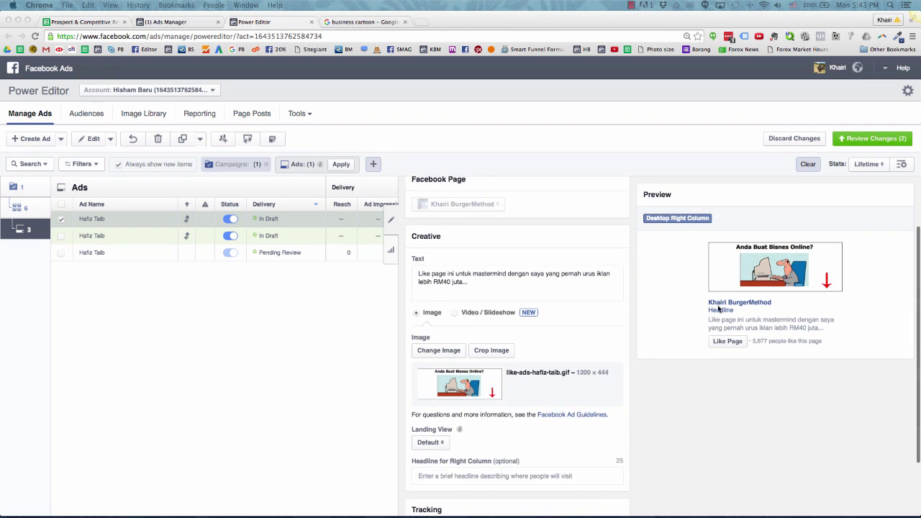
scroll(497, 461, down, 1)
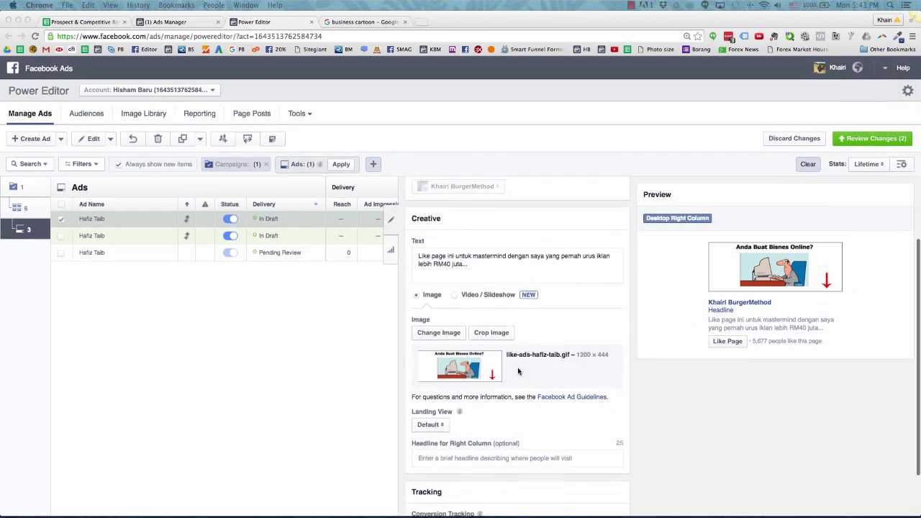
click(517, 447)
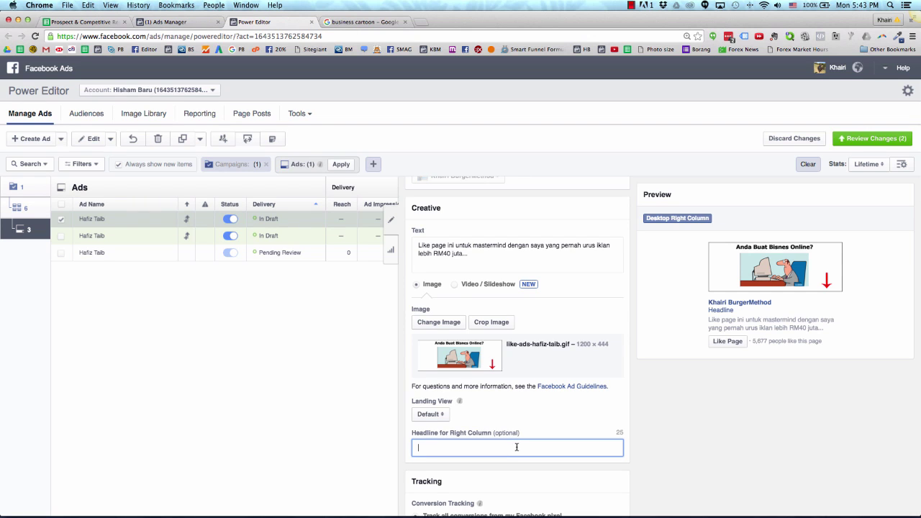
text(Klik)
text( Like)
key(BackSpace)
key(BackSpace)
key(BackSpace)
key(BackSpace)
key(BackSpace)
text(Button Likes)
key(BackSpace)
key(BackSpace)
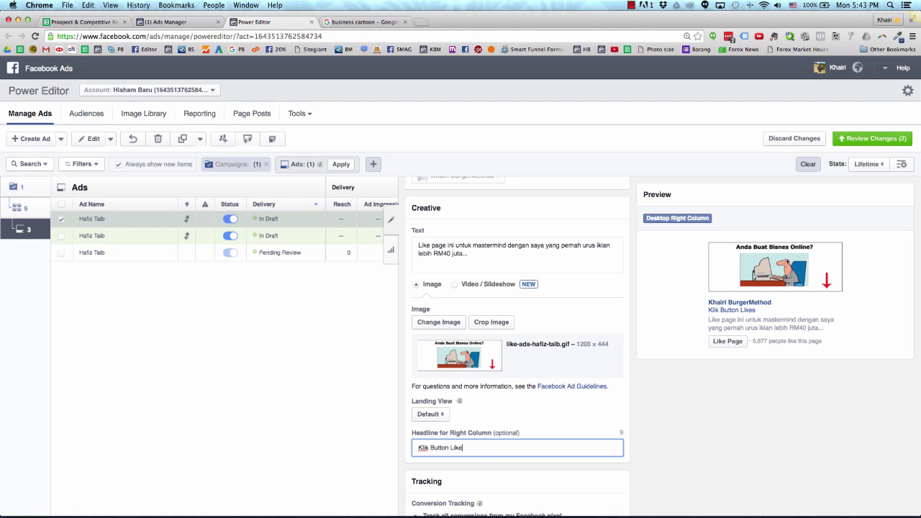
text(Page di Ba)
key(BackSpace)
key(BackSpace)
key(BackSpace)
key(BackSpace)
key(BackSpace)
key(BackSpace)
scroll(628, 410, down, 2)
scroll(628, 410, up, 3)
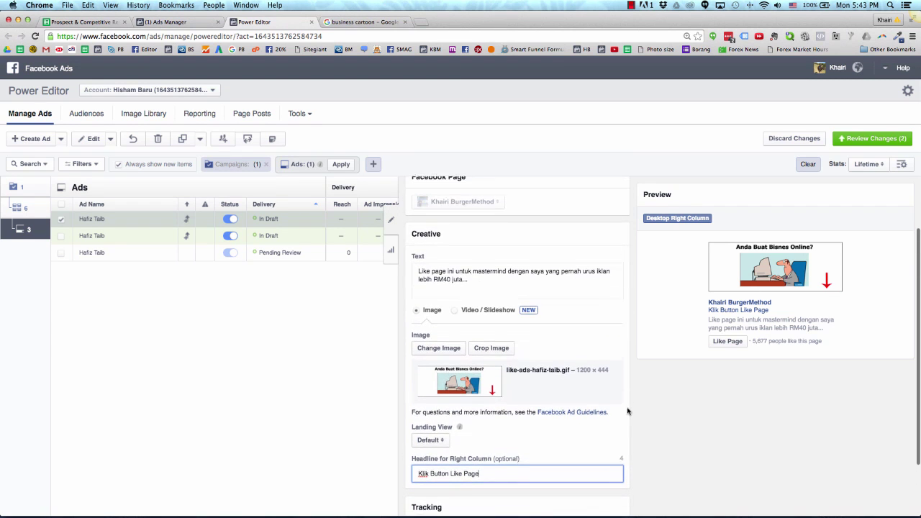
scroll(610, 372, up, 3)
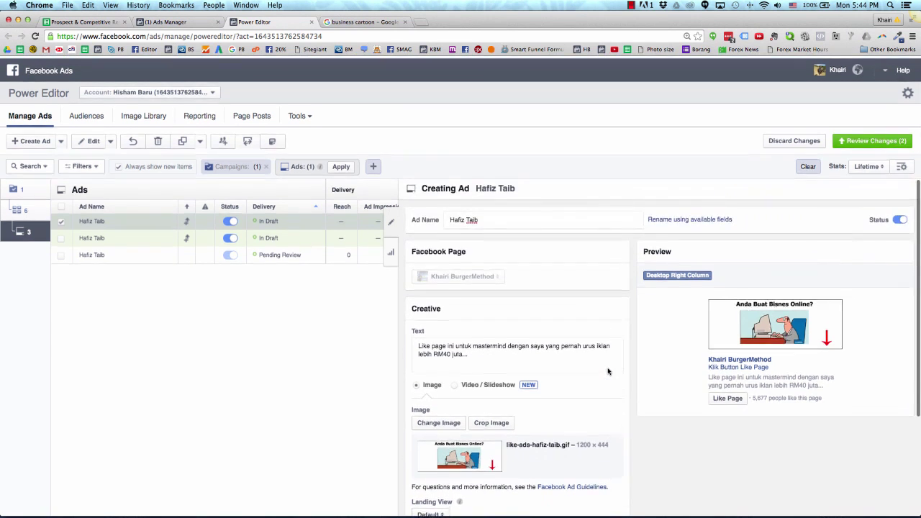
scroll(583, 266, down, 5)
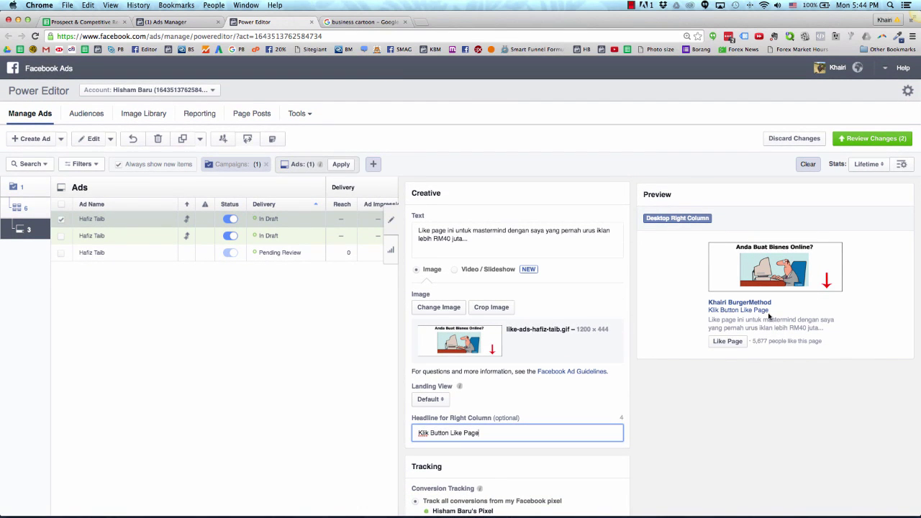
scroll(781, 409, down, 1)
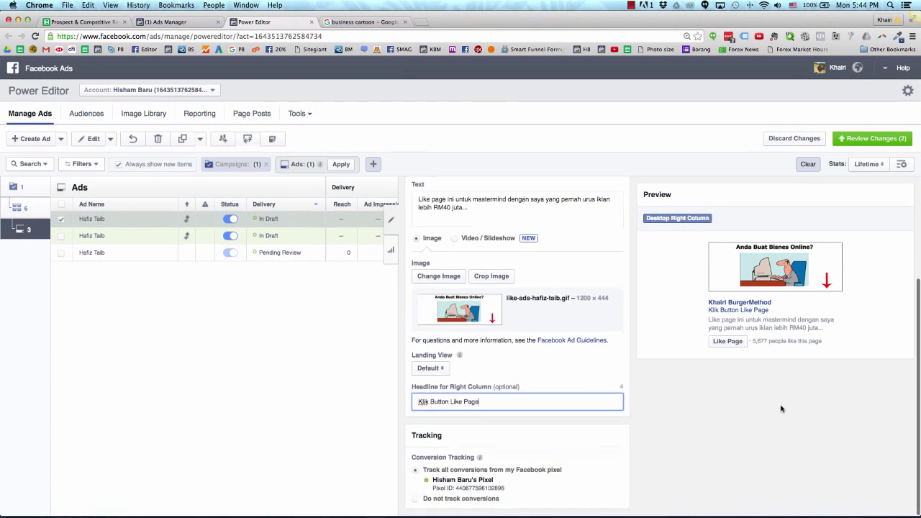
scroll(782, 409, up, 1)
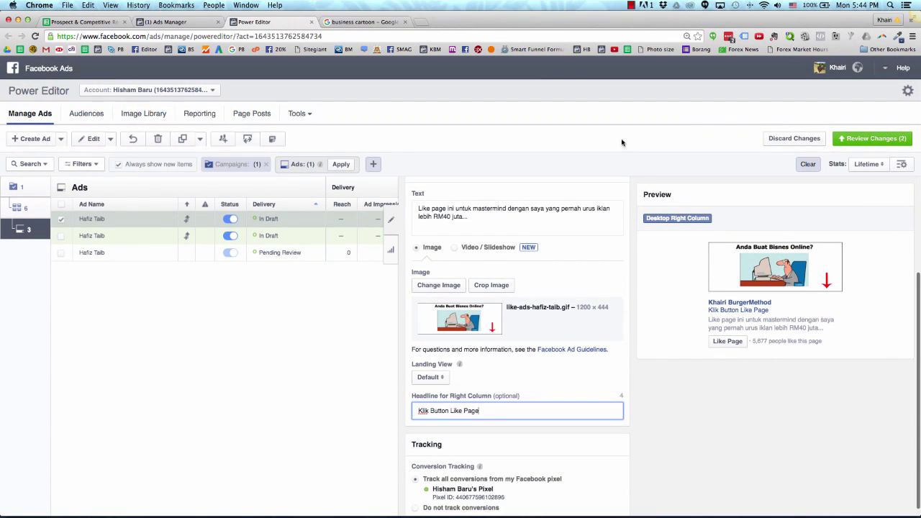